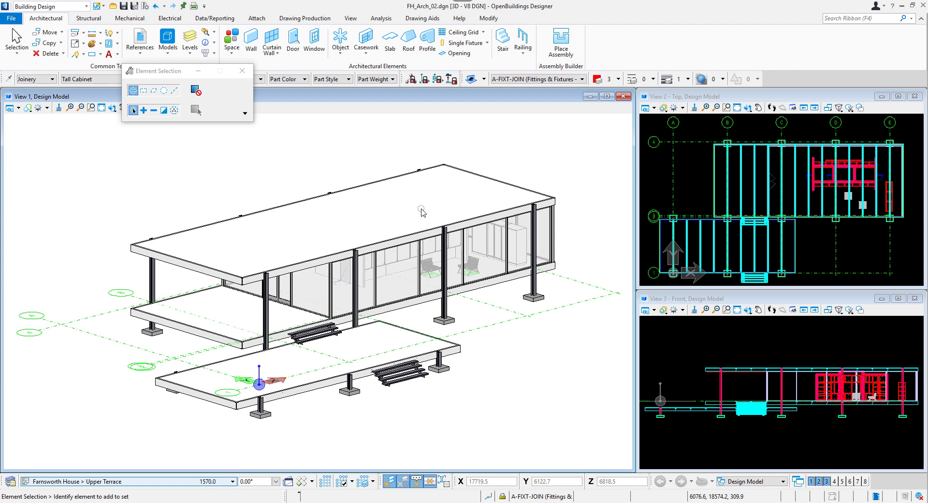
# Bring up the Drawing Production ribbon tools
pyautogui.click(315, 20)
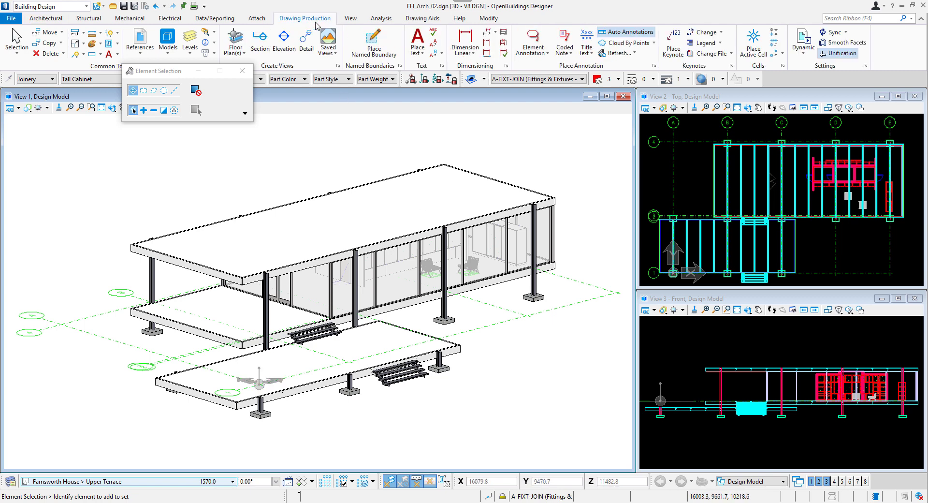
# Start a floor plan by floor using the Arch - Floor Plan seed on the Upper Terrace floor
pyautogui.click(235, 38)
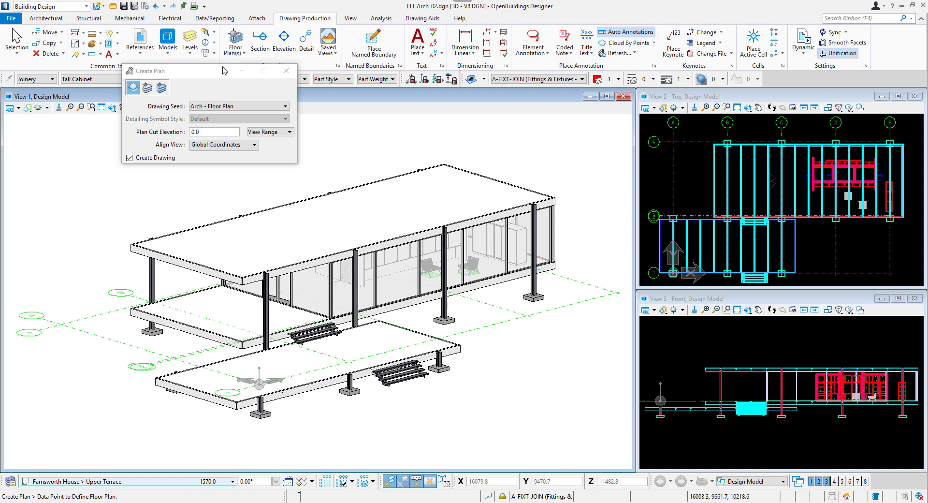
pyautogui.click(147, 87)
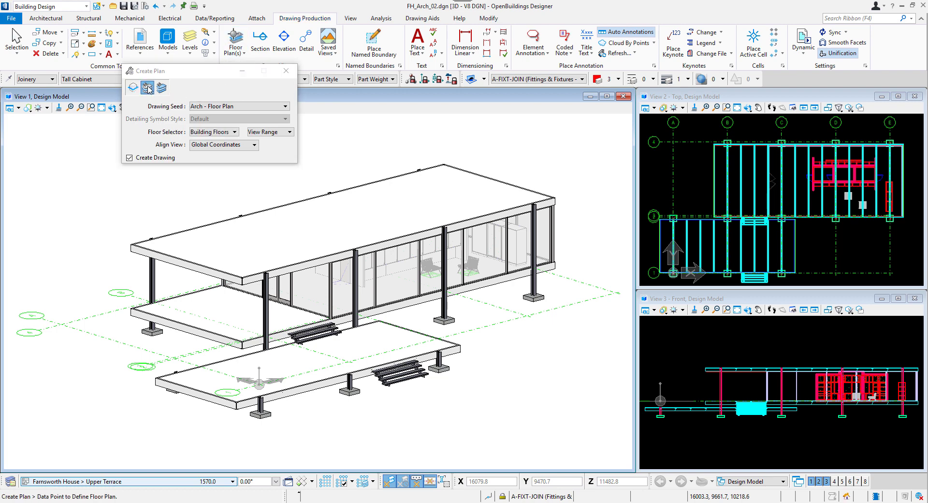
pyautogui.click(202, 105)
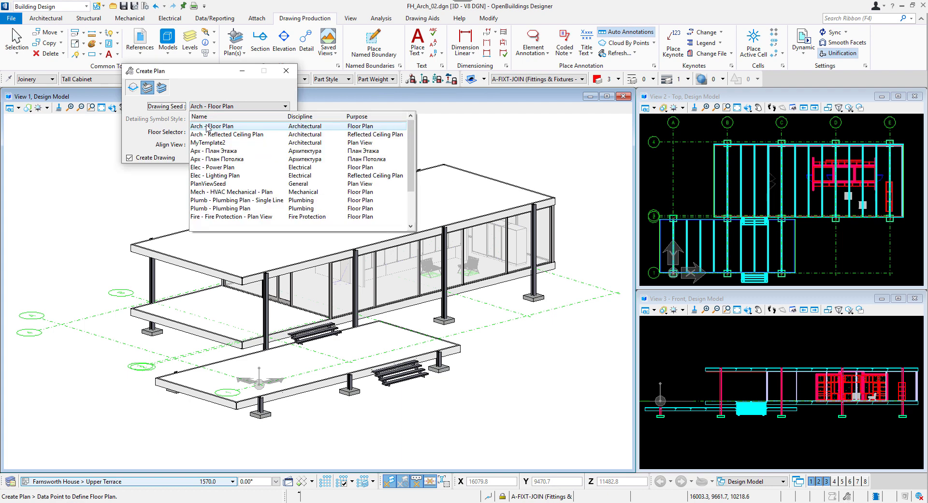
pyautogui.click(215, 127)
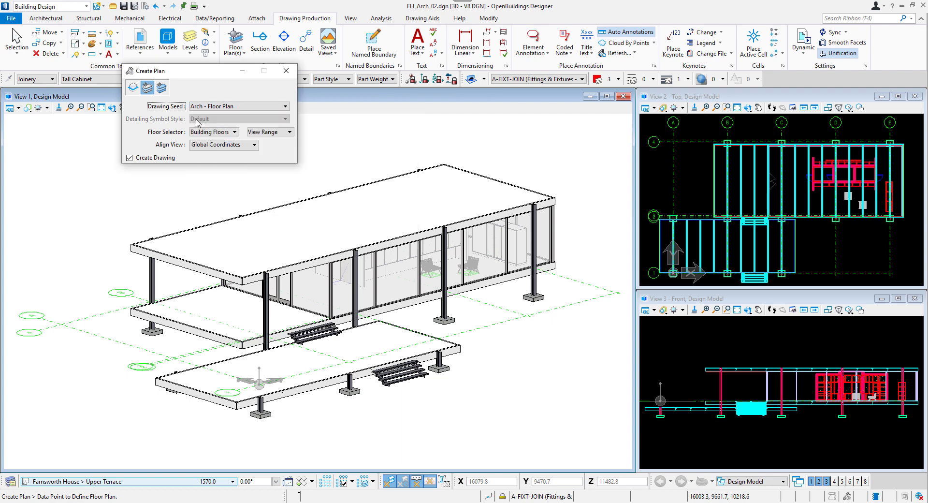
pyautogui.click(230, 134)
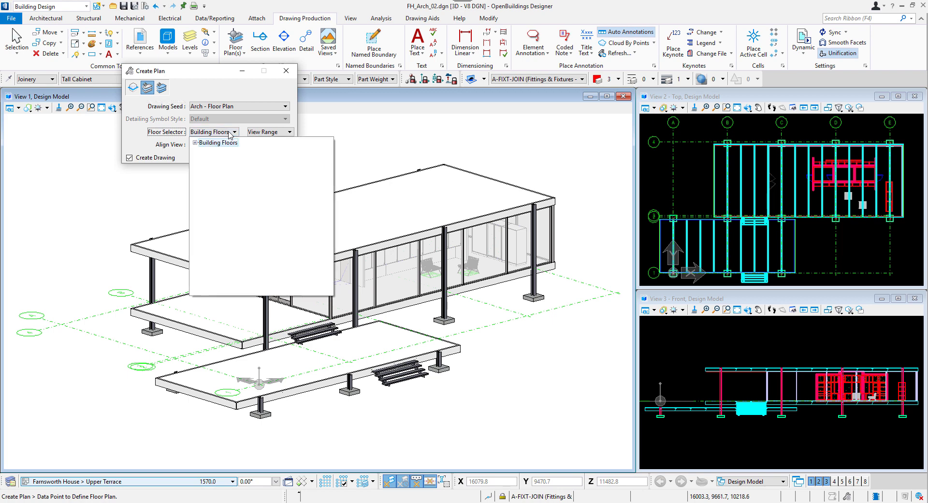
pyautogui.click(195, 143)
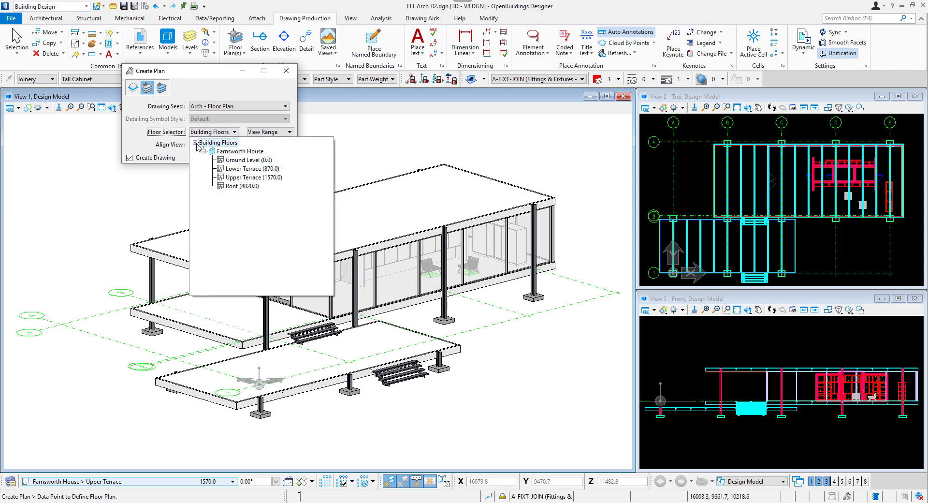
pyautogui.click(235, 178)
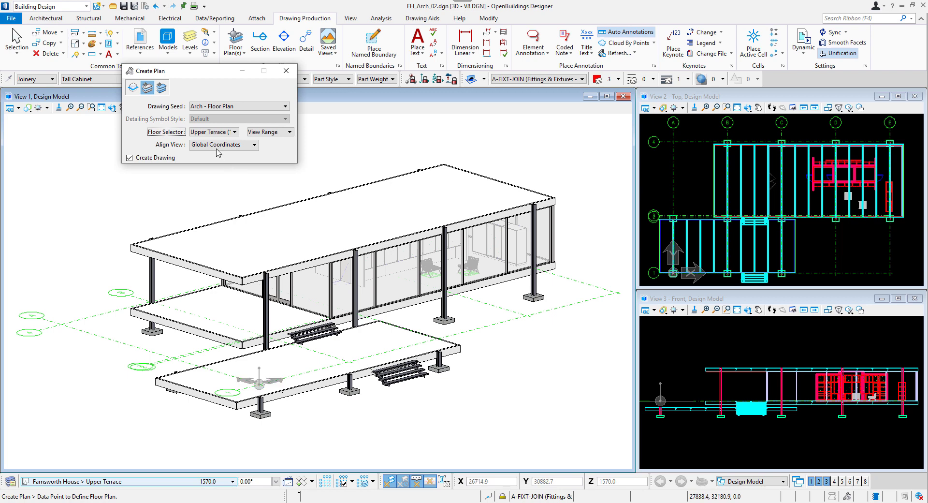
# Take the view range from Drawing Template with Forward depth 50, aligned to Global Coordinates
pyautogui.click(265, 134)
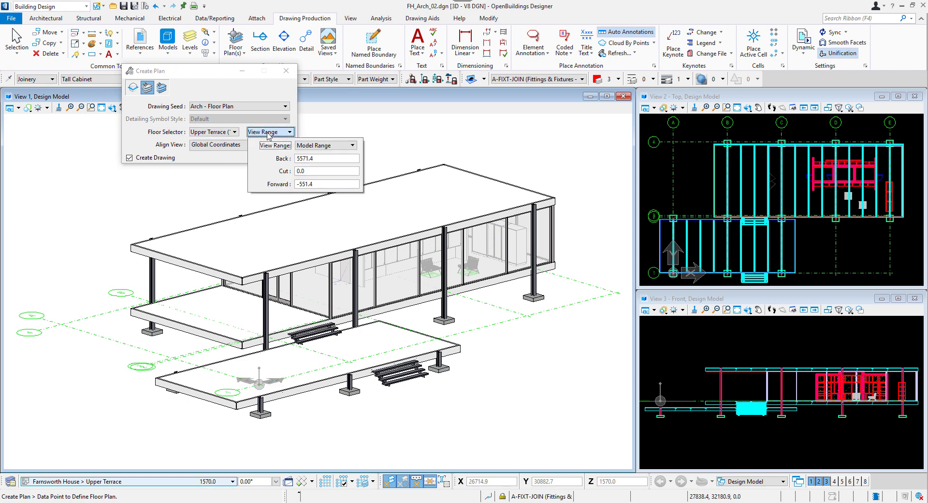
pyautogui.click(315, 146)
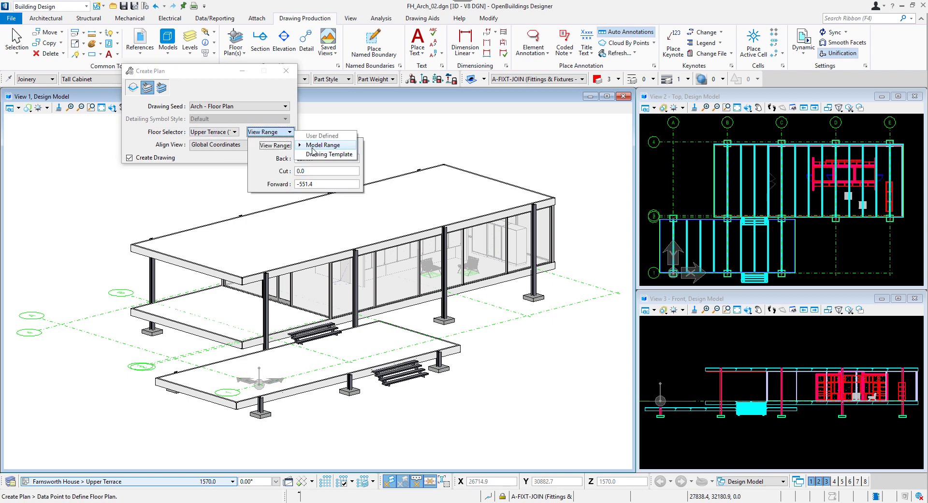
pyautogui.click(316, 154)
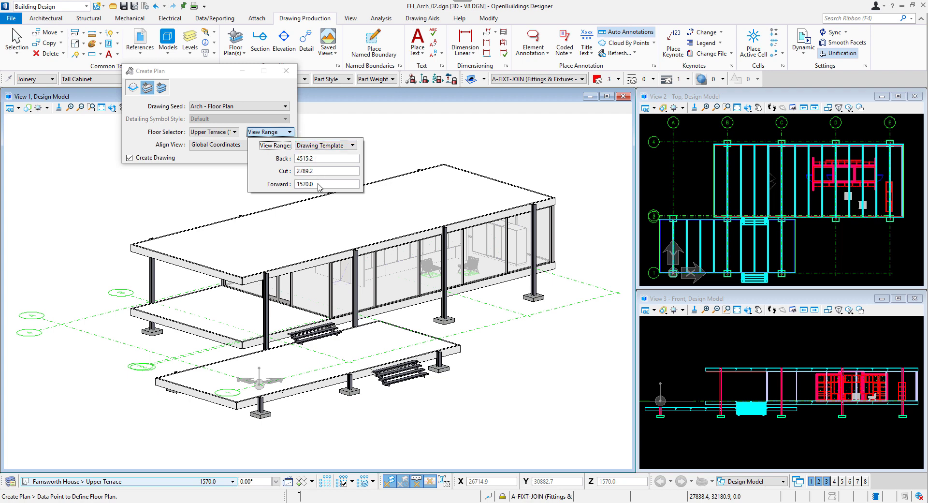
pyautogui.moveTo(319, 186); pyautogui.dragTo(296, 185)
pyautogui.write('50')
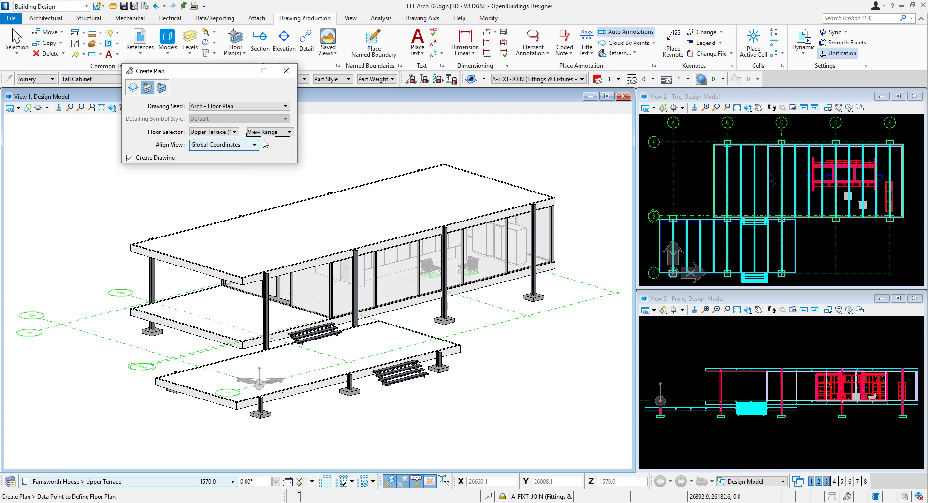
pyautogui.click(240, 152)
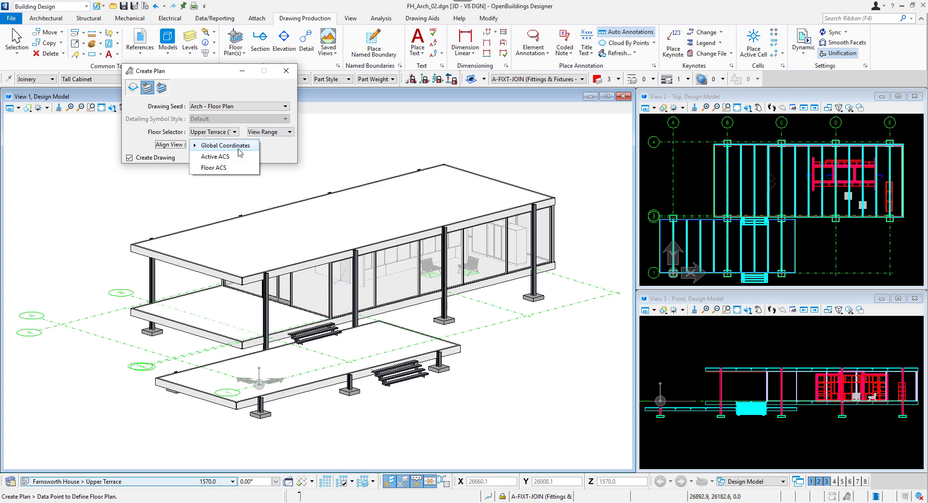
pyautogui.click(262, 154)
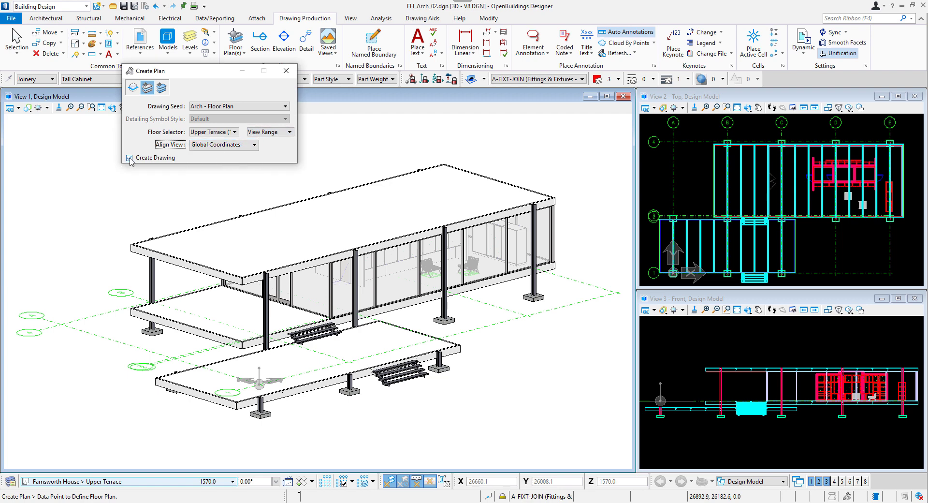
# Place the plan in View 1 and rename the drawing to Architectural Plan
pyautogui.click(218, 185)
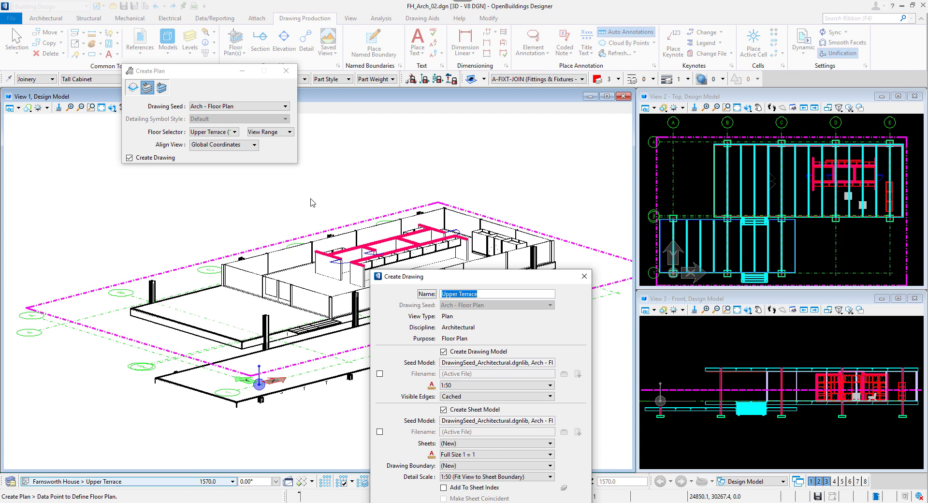
pyautogui.moveTo(500, 285)
pyautogui.mouseDown()
pyautogui.moveTo(438, 241)
pyautogui.moveTo(373, 170)
pyautogui.mouseUp()
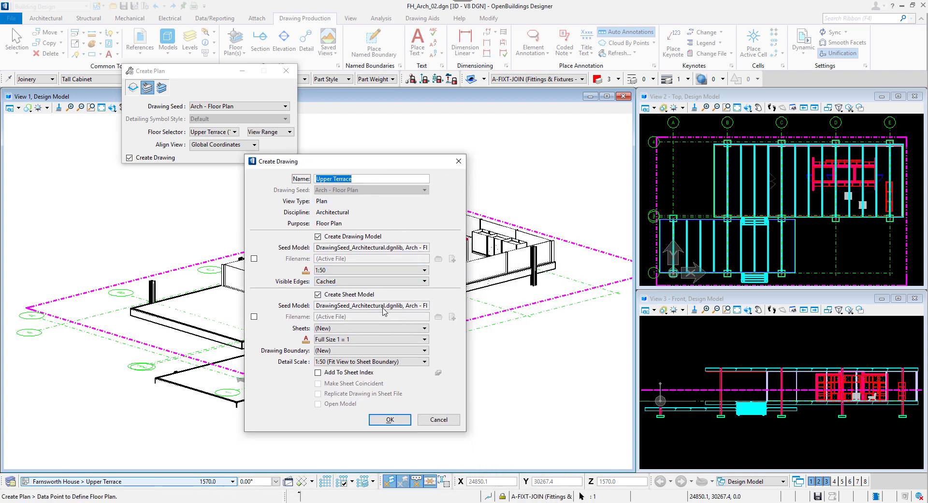
pyautogui.click(362, 181)
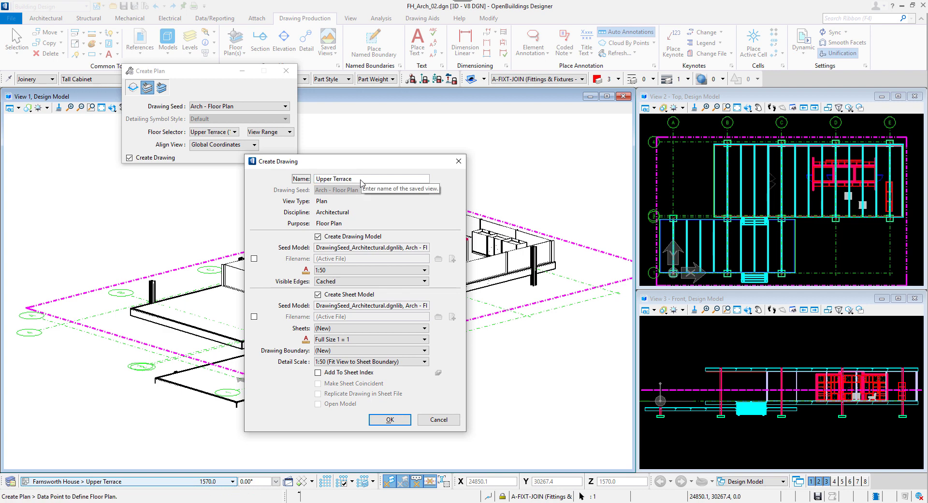
pyautogui.moveTo(362, 182); pyautogui.dragTo(284, 174)
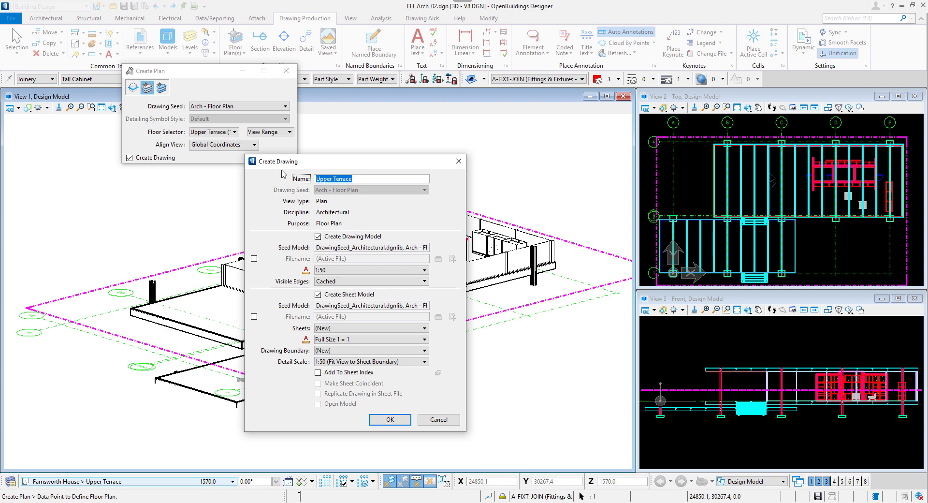
pyautogui.write('Architectural Plan')
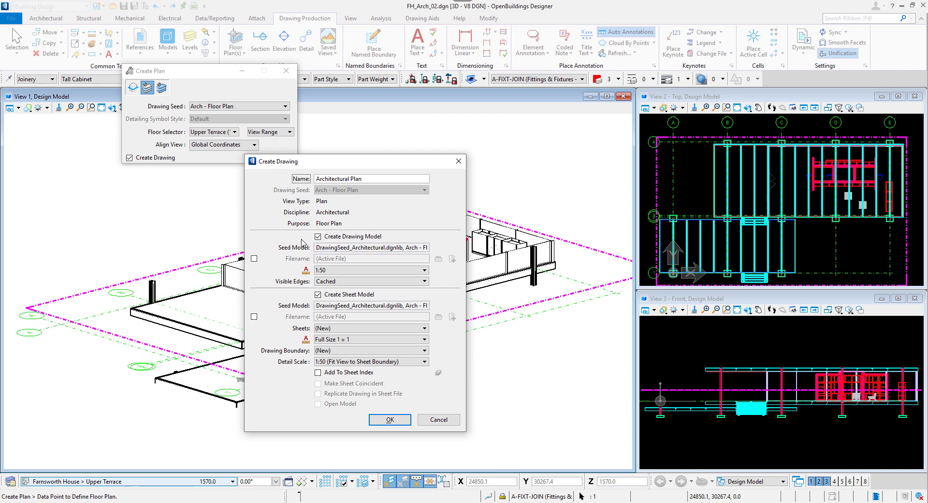
# Store the drawing in Arch_Plan_Drawing.dgn and the sheet in Arch_Plan_Sheet.dgn, then create it
pyautogui.click(254, 259)
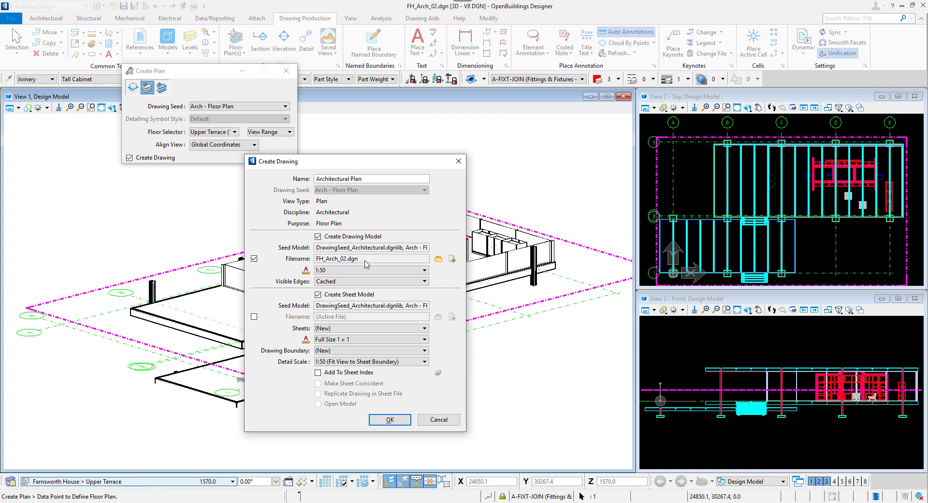
pyautogui.click(444, 260)
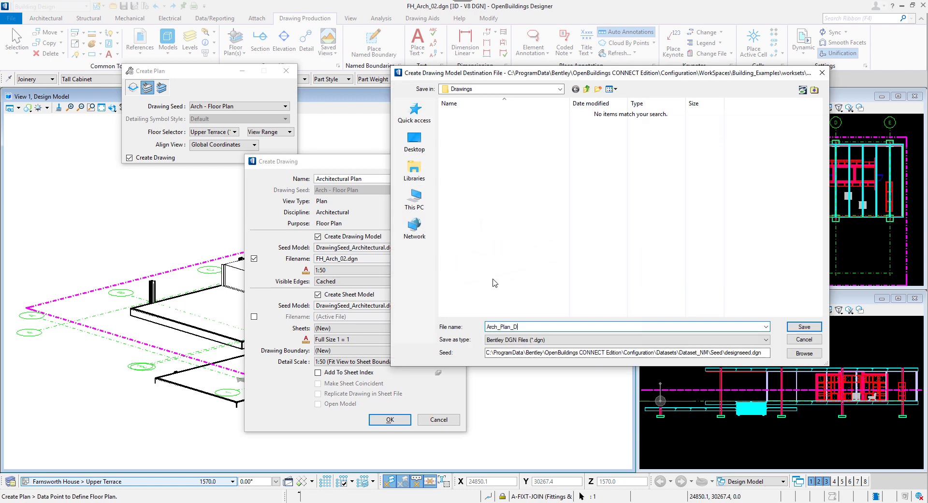
pyautogui.write('Arch_Plan_Drawing')
pyautogui.click(793, 327)
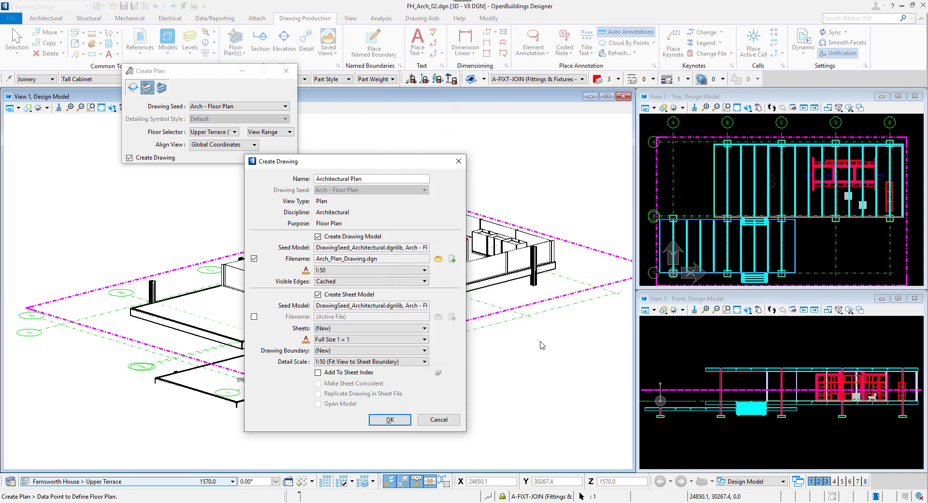
pyautogui.click(254, 316)
pyautogui.click(438, 317)
pyautogui.write('Arch_Plan_Sheet')
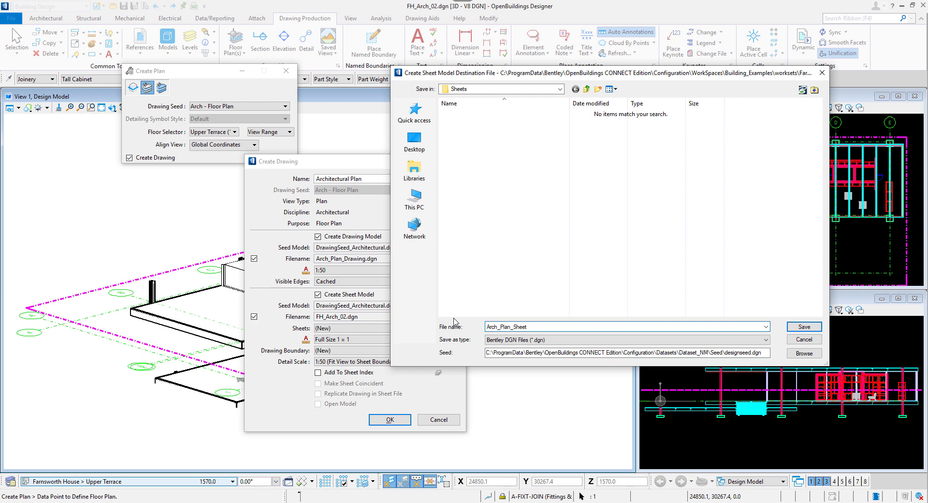
pyautogui.click(803, 327)
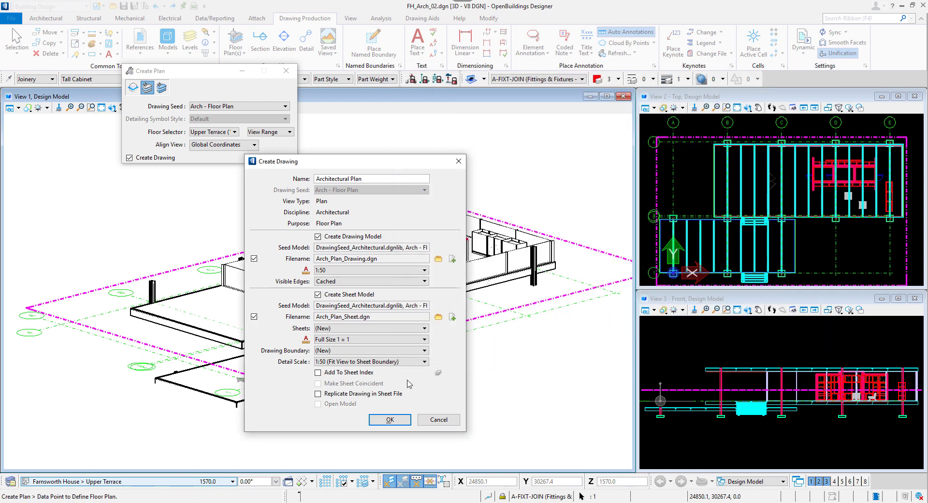
pyautogui.click(392, 419)
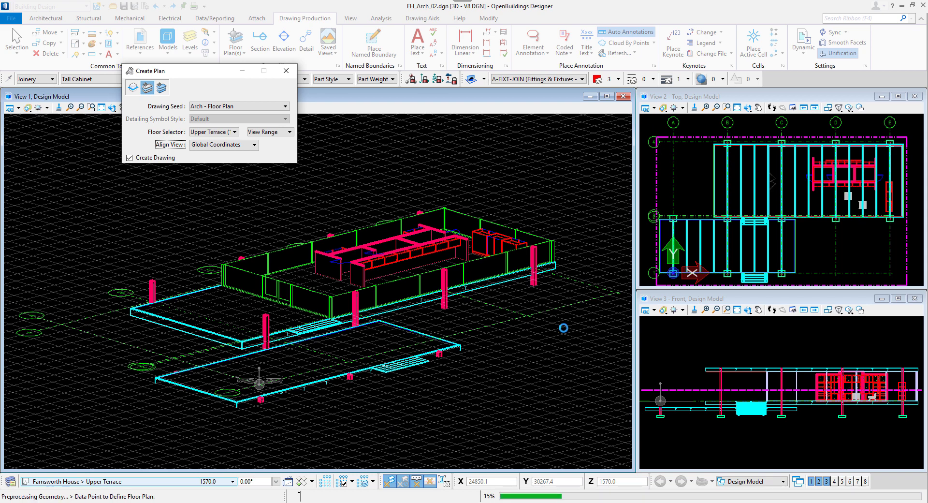
# Open the Arch_Plan_Drawing target from the plan callout and fit the whole plan in view
pyautogui.rightClick(698, 188)
pyautogui.scroll(-2, 697, 189)
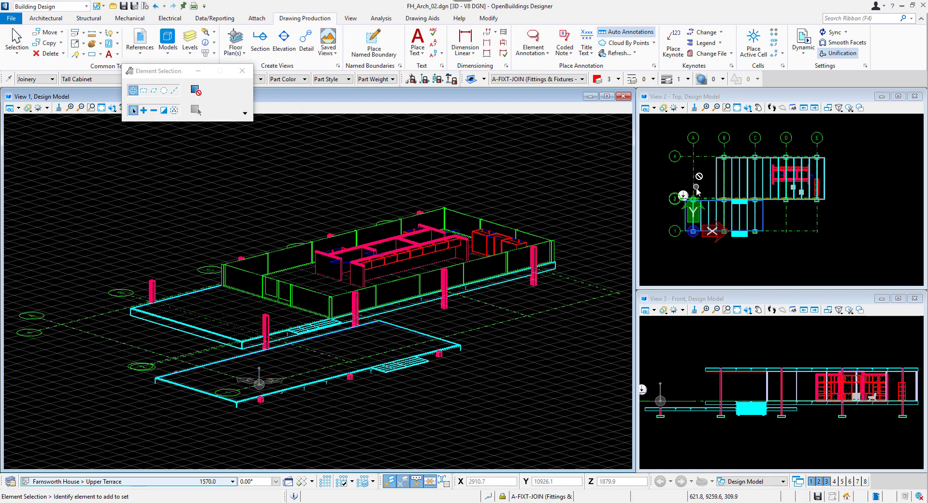
pyautogui.scroll(2, 685, 192)
pyautogui.moveTo(683, 193)
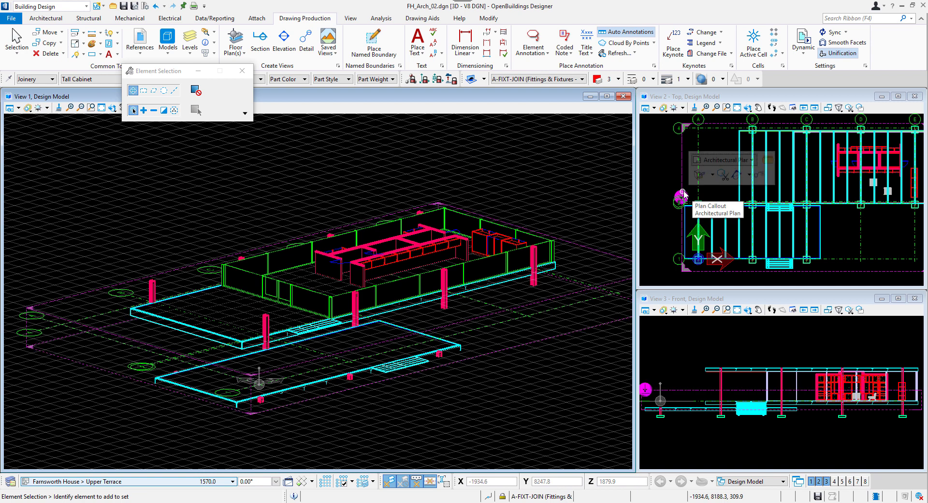
pyautogui.click(721, 161)
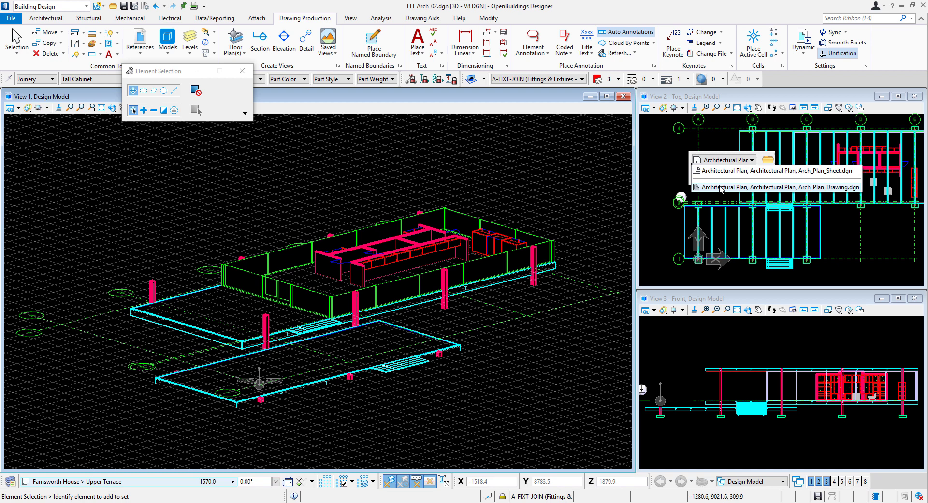
pyautogui.click(720, 186)
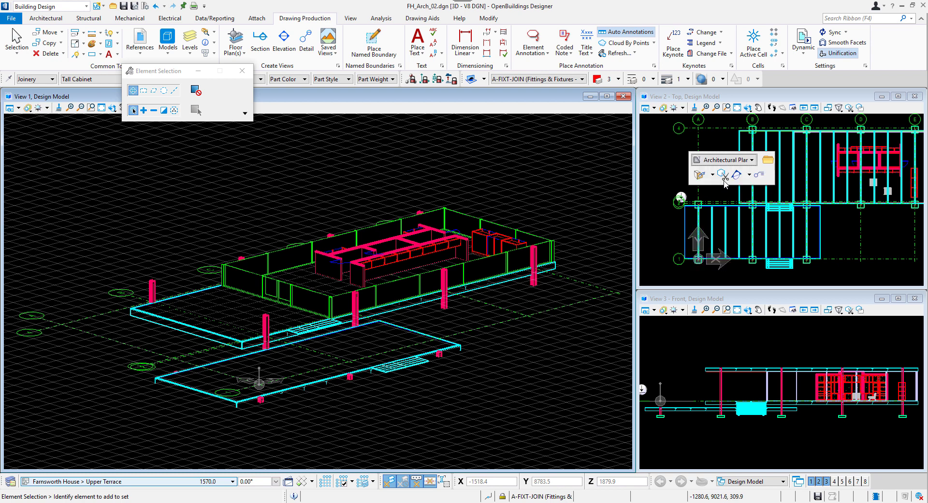
pyautogui.click(767, 162)
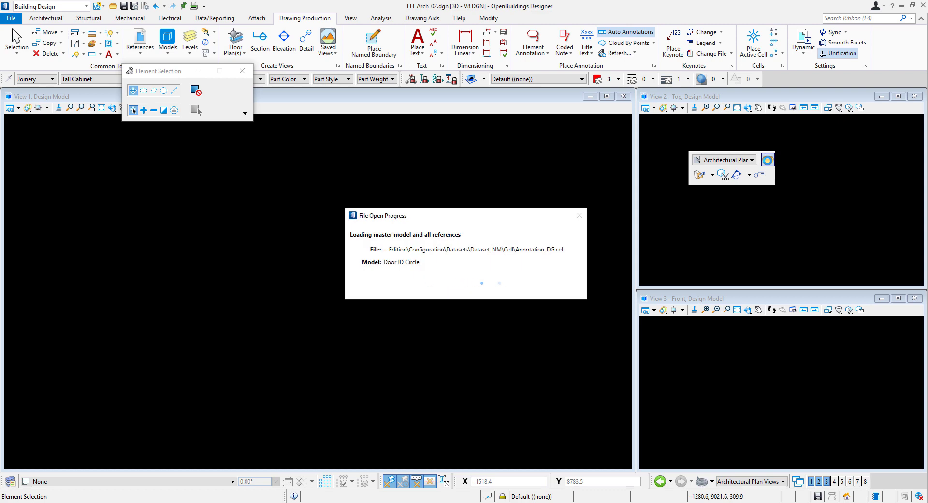
pyautogui.scroll(-2, 677, 196)
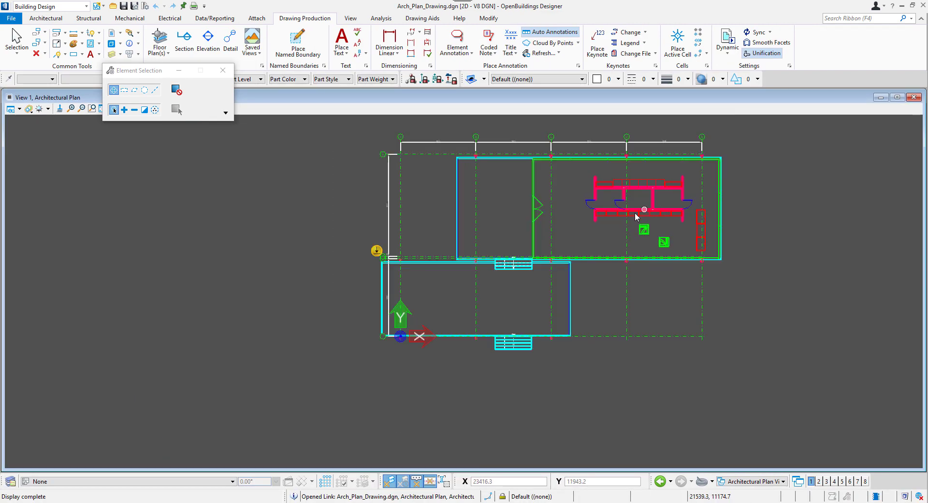
pyautogui.scroll(2, 675, 172)
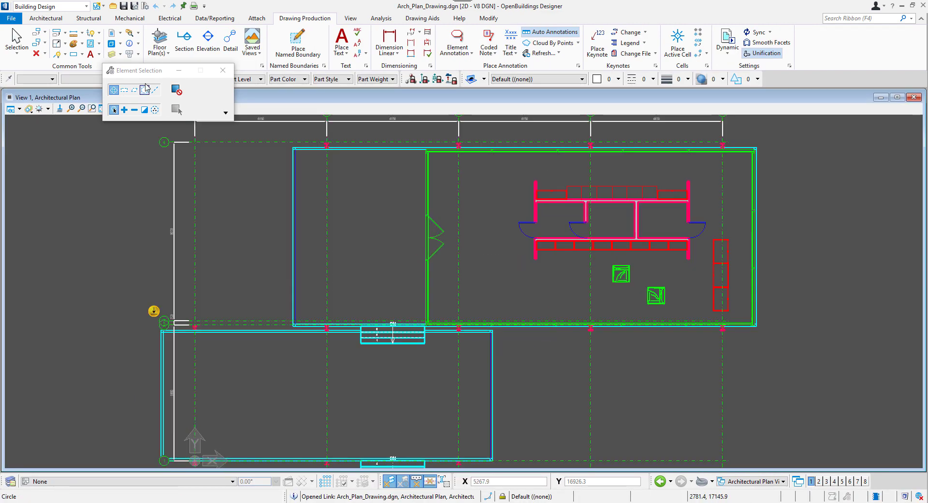
pyautogui.click(102, 109)
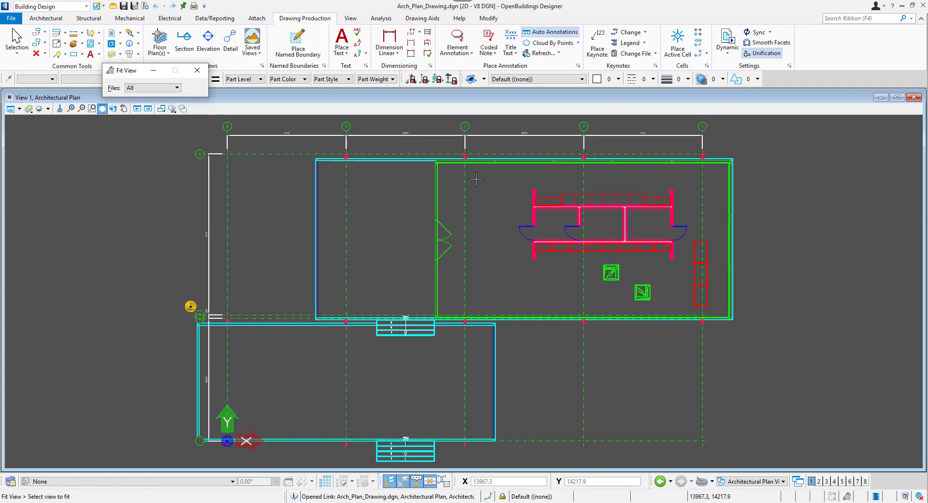
# Start Dimension Linear with the ArialNarrow-2.5mm-Con-Arrow-(mm) style and expand its extra options
pyautogui.click(389, 54)
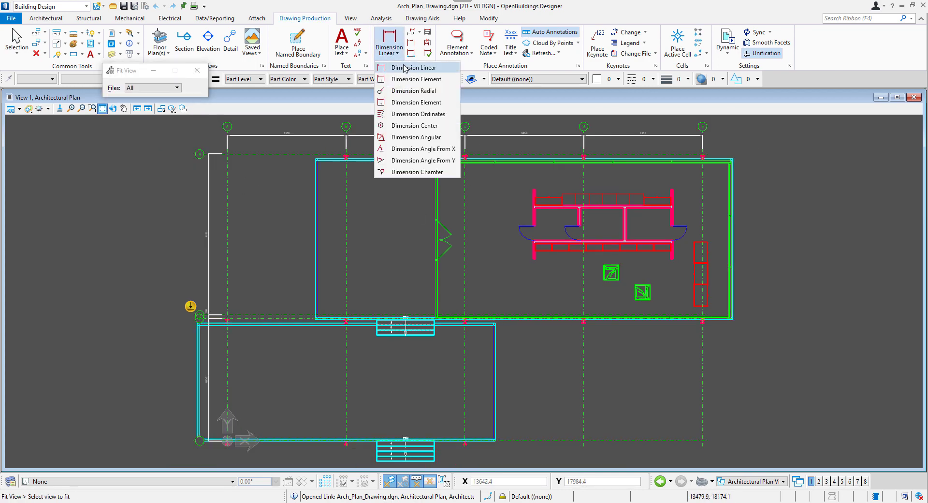
pyautogui.click(405, 68)
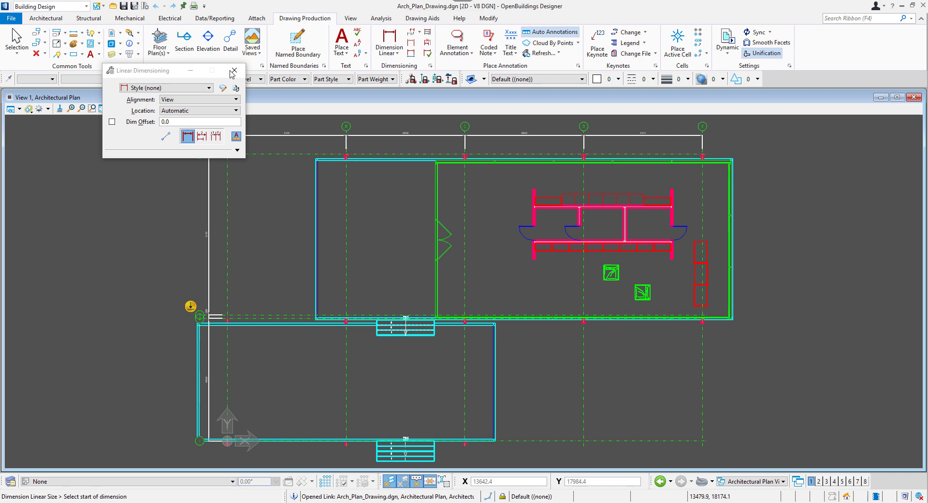
pyautogui.click(179, 93)
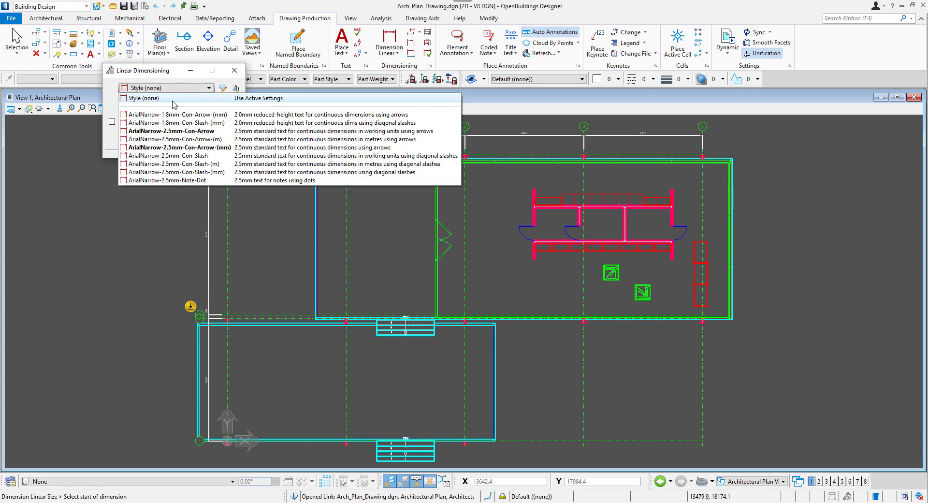
pyautogui.click(225, 147)
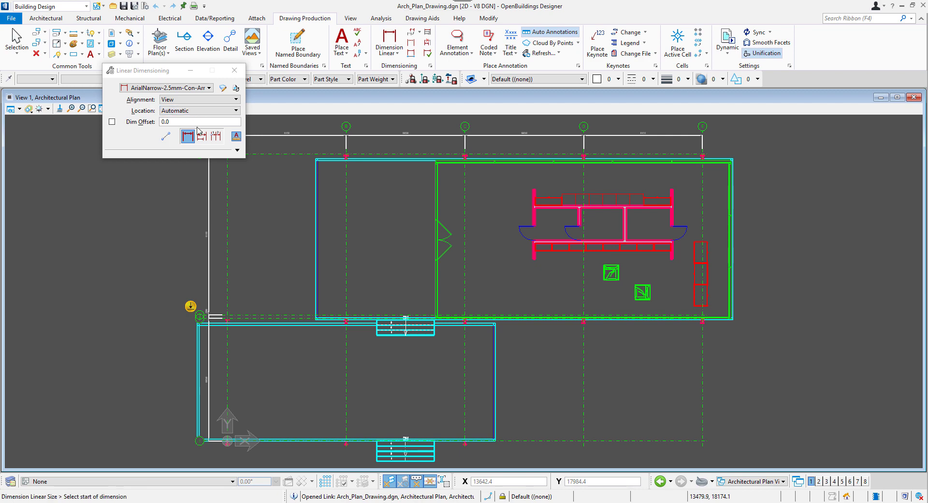
pyautogui.click(237, 150)
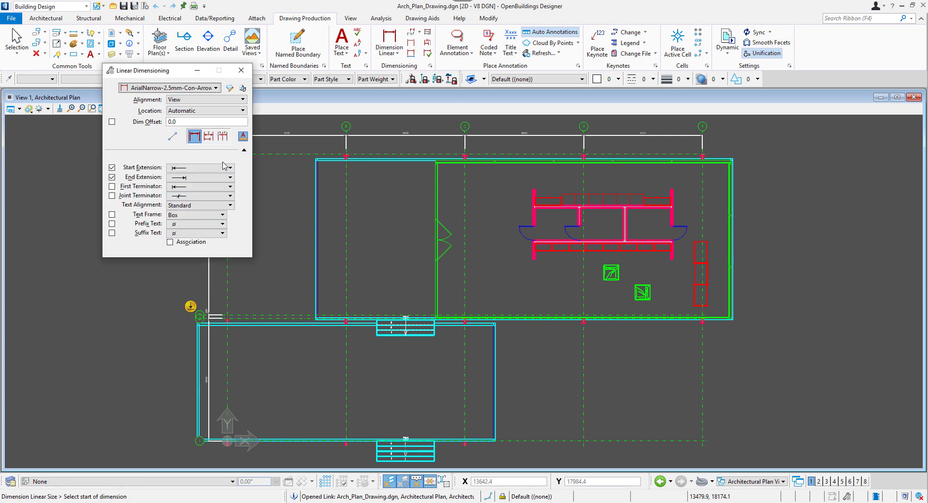
# Dimension the core's left wall as a 2050, 800, 1050 chain
pyautogui.click(244, 151)
pyautogui.scroll(6, 549, 201)
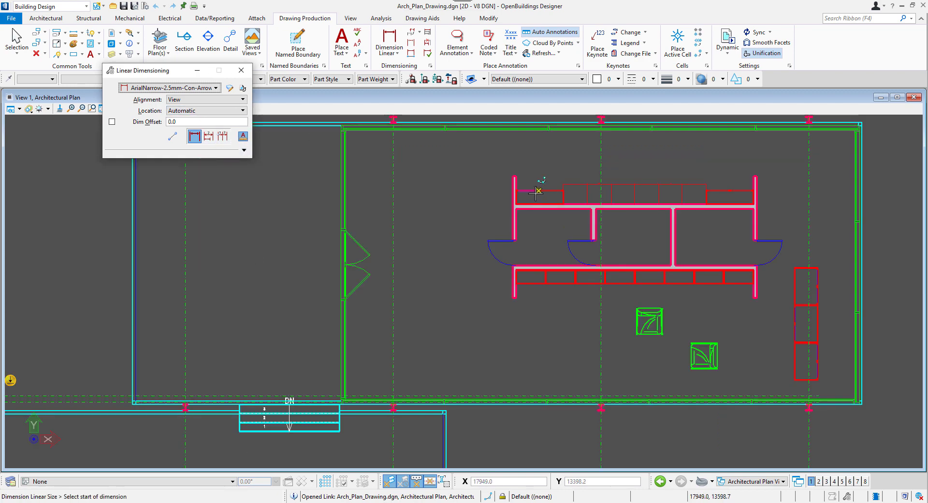
pyautogui.click(463, 140)
pyautogui.scroll(5, 490, 332)
pyautogui.scroll(-6, 485, 329)
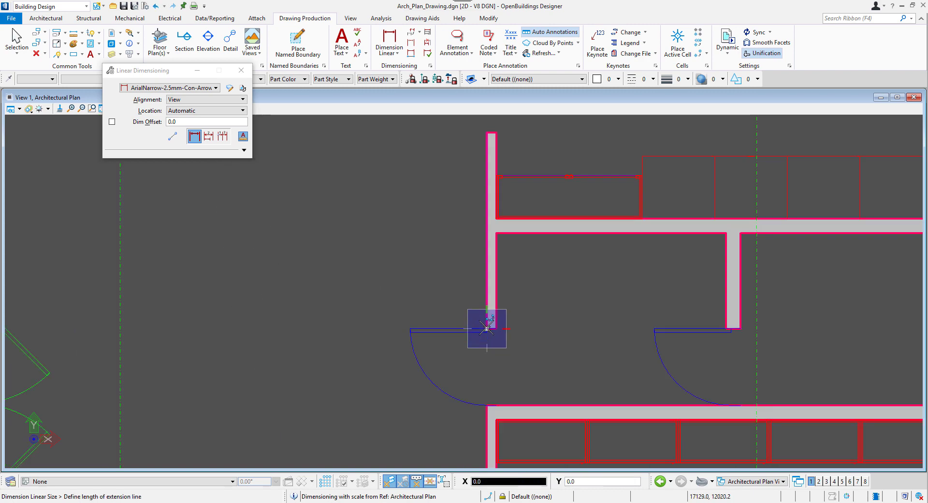
pyautogui.click(486, 328)
pyautogui.click(435, 314)
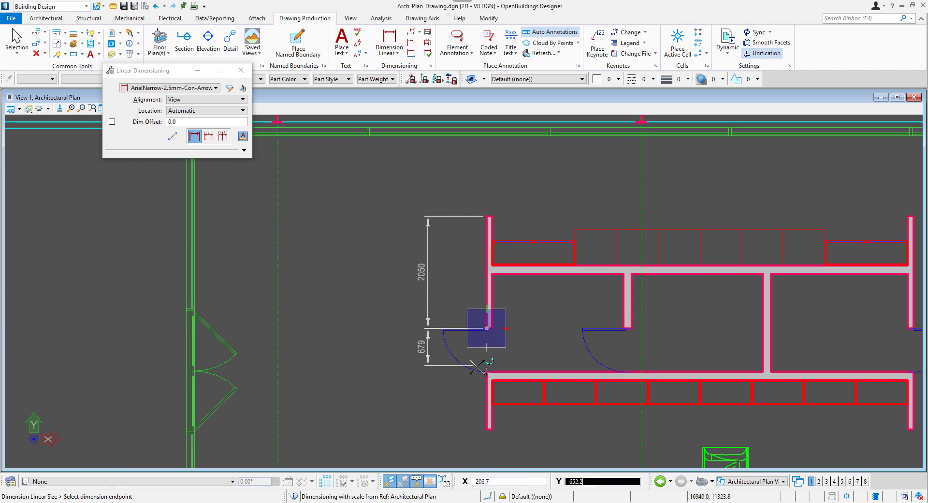
pyautogui.scroll(5, 486, 372)
pyautogui.click(500, 364)
pyautogui.scroll(-10, 499, 365)
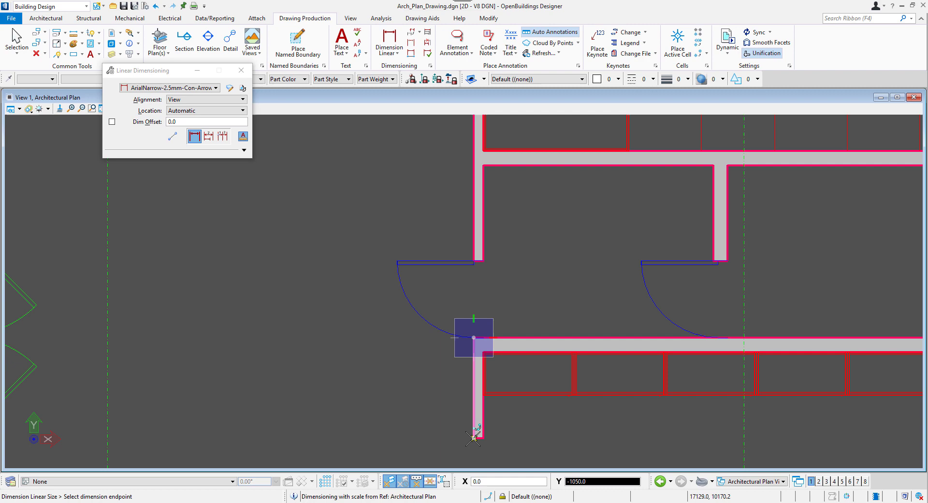
pyautogui.click(441, 400)
pyautogui.rightClick(440, 400)
# Dimension the core's top wall at 7800
pyautogui.scroll(5, 483, 387)
pyautogui.scroll(-3, 483, 387)
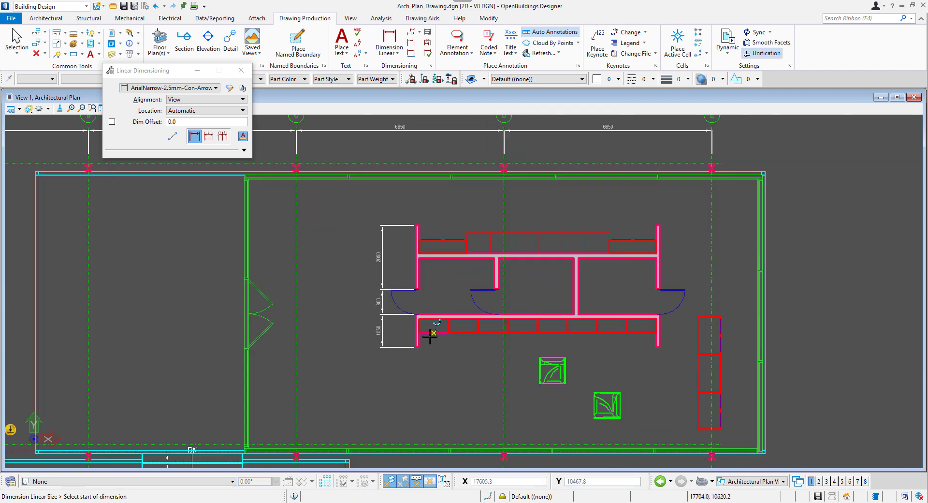
pyautogui.scroll(5, 419, 218)
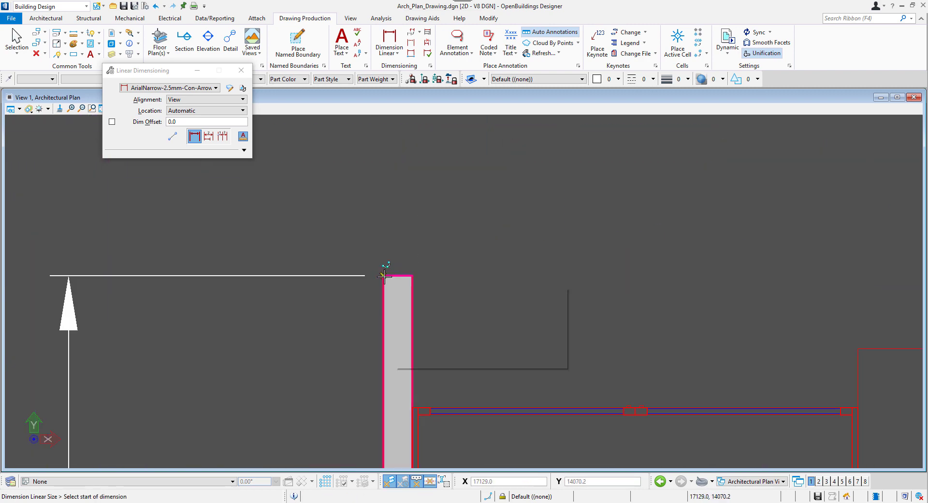
pyautogui.click(383, 276)
pyautogui.scroll(-5, 383, 276)
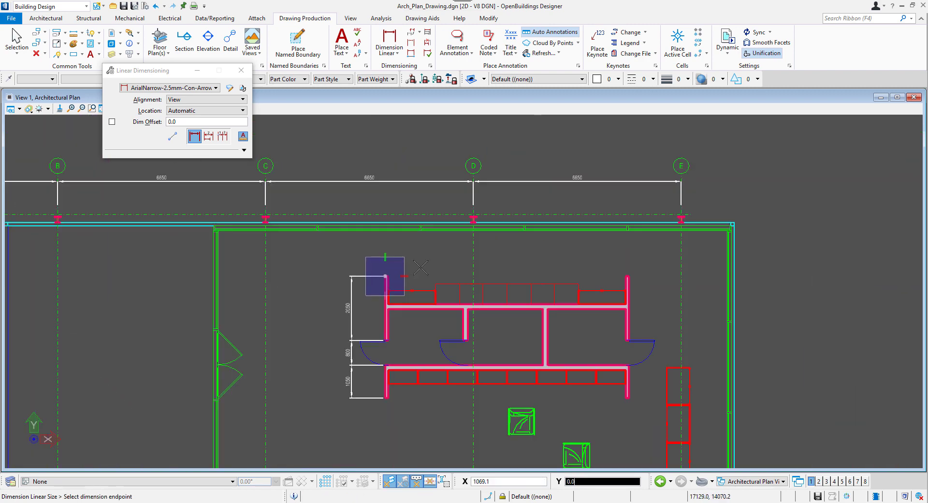
pyautogui.click(628, 276)
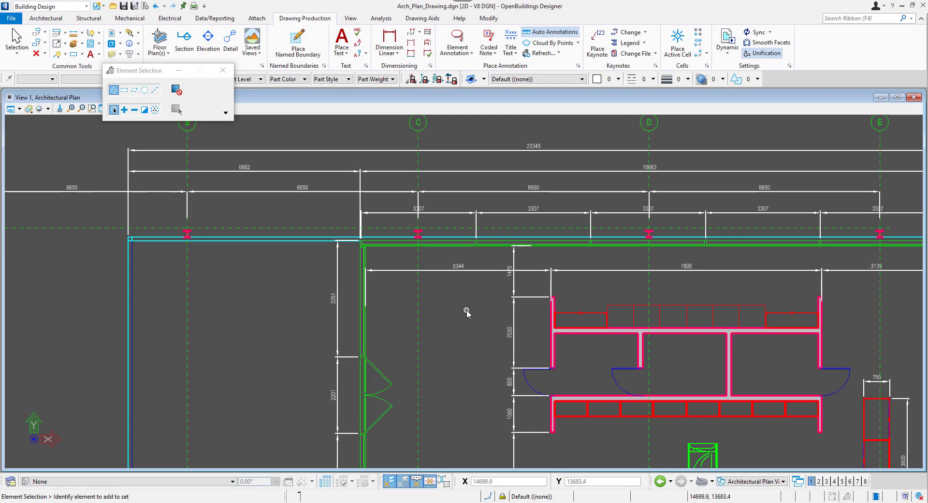
# Open the Arch_Plan_Sheet target from the Architectural Plan boundary marker
pyautogui.scroll(-2, 466, 311)
pyautogui.scroll(2, 352, 425)
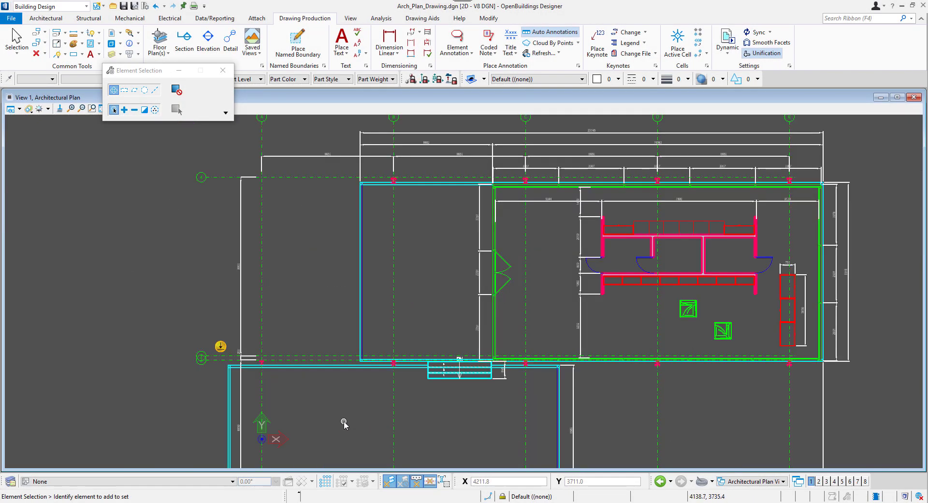
pyautogui.moveTo(220, 346)
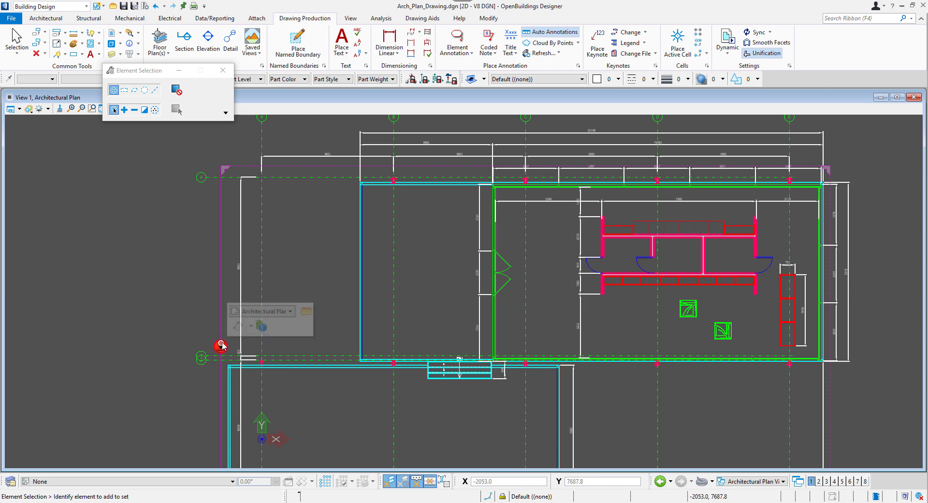
pyautogui.click(307, 313)
# Inspect the Architectural Plan title on Arch_Plan_Sheet, fit the sheet, and show Recent Files
pyautogui.click(306, 311)
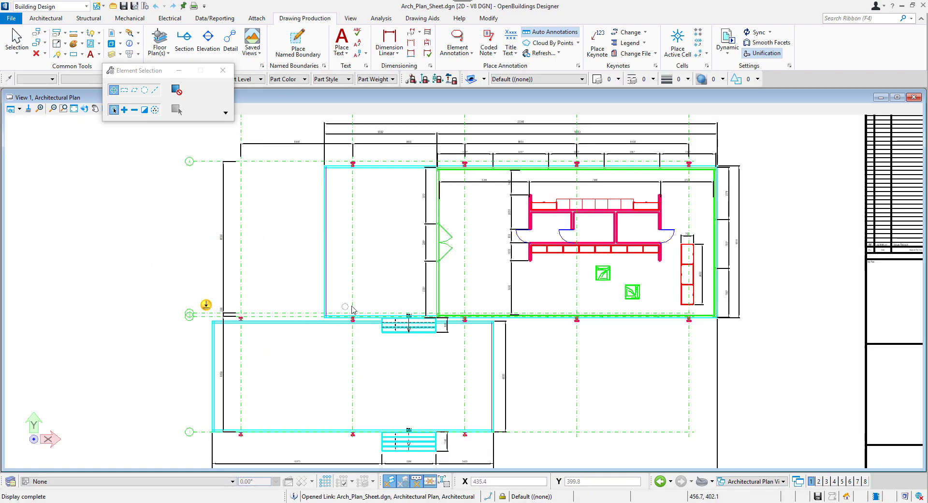
pyautogui.scroll(-2, 355, 310)
pyautogui.scroll(-2, 488, 333)
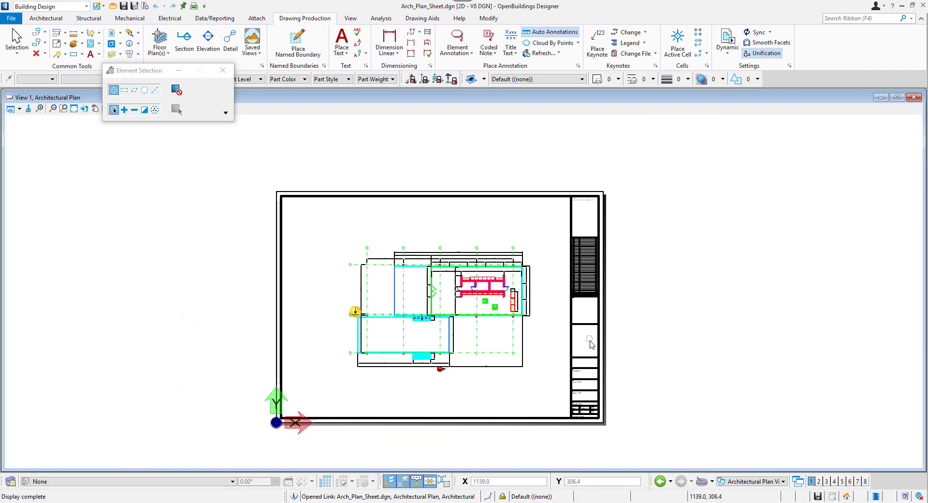
pyautogui.scroll(2, 569, 419)
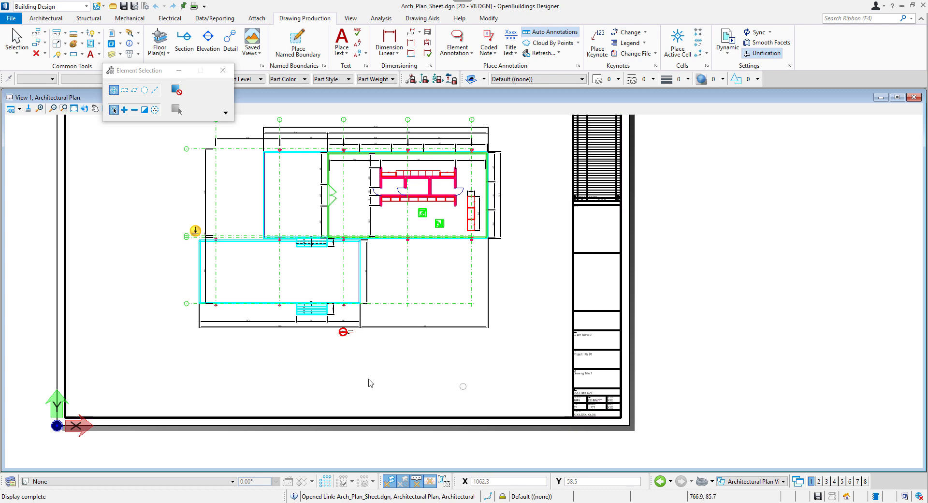
pyautogui.scroll(2, 346, 341)
pyautogui.scroll(5, 349, 348)
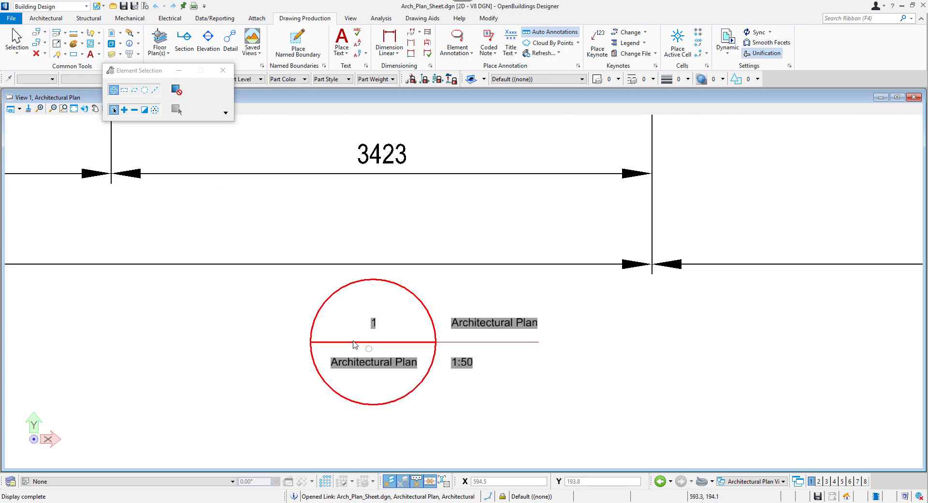
pyautogui.moveTo(167, 75); pyautogui.dragTo(187, 75)
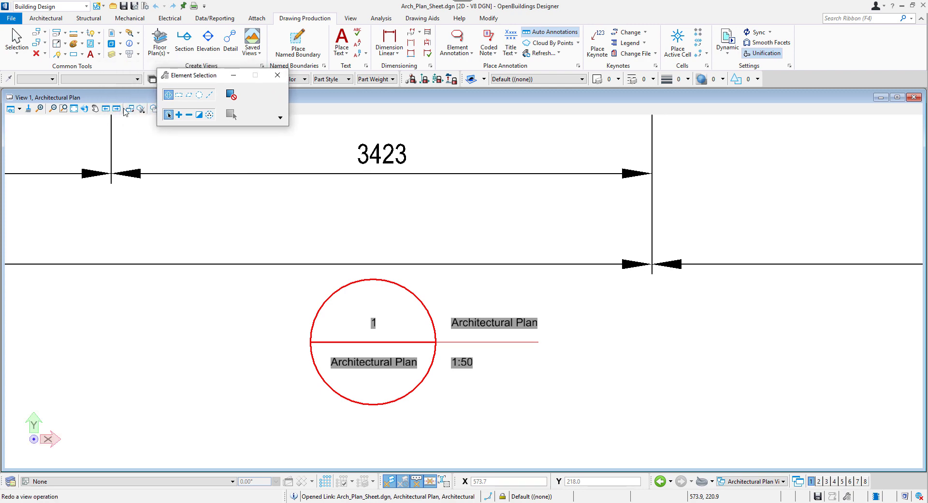
pyautogui.click(74, 108)
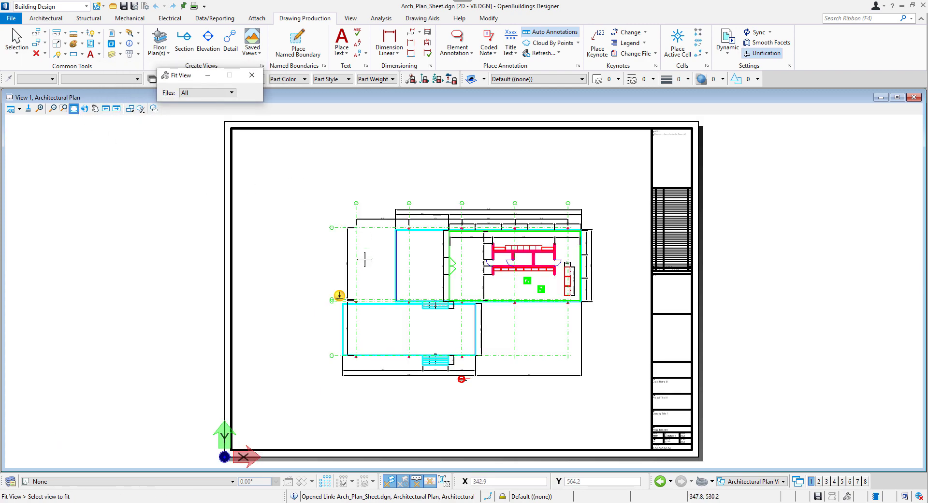
pyautogui.click(15, 19)
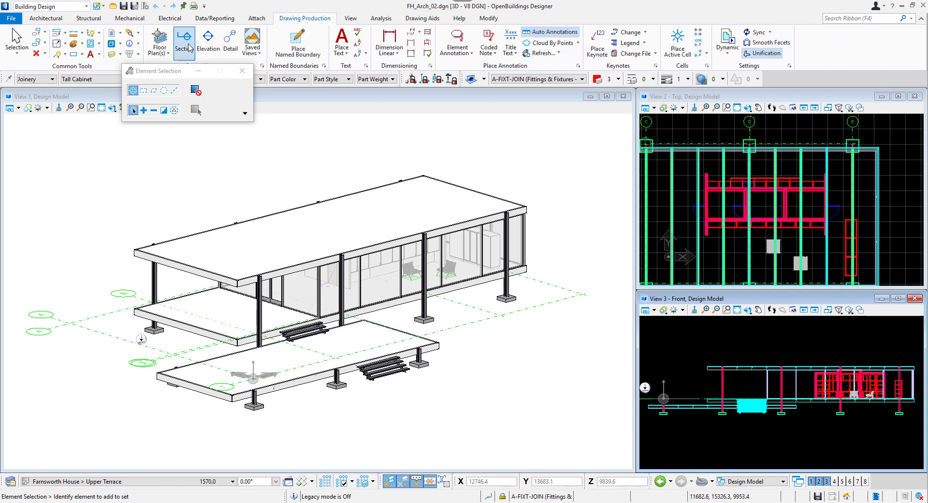
# Start a section callout using the Arch - Building Section drawing seed
pyautogui.click(189, 47)
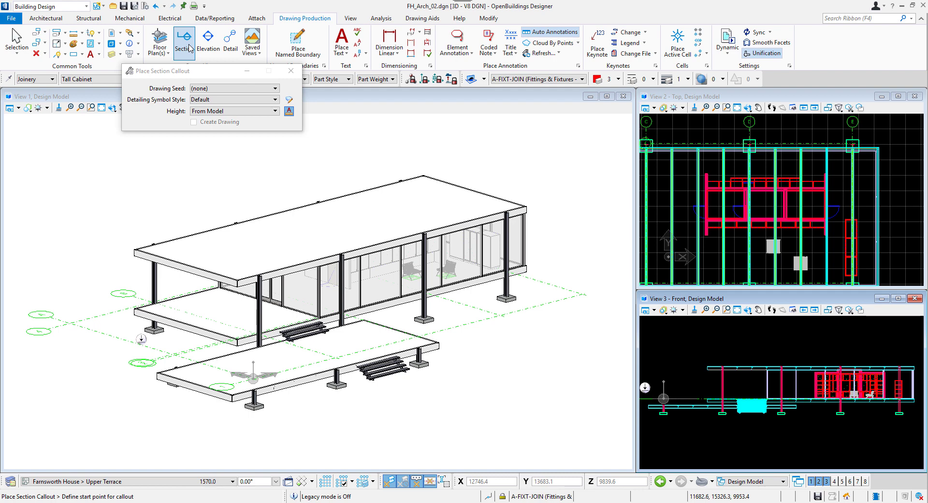
pyautogui.click(221, 88)
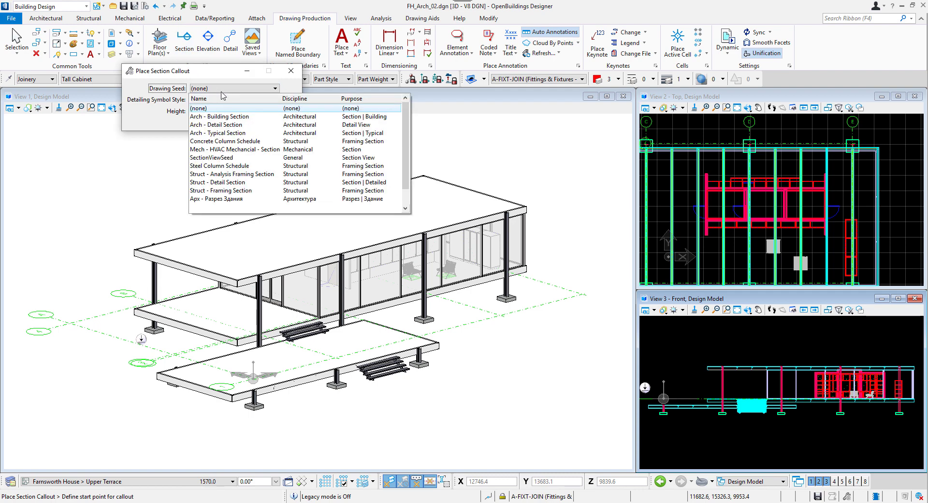
pyautogui.click(226, 117)
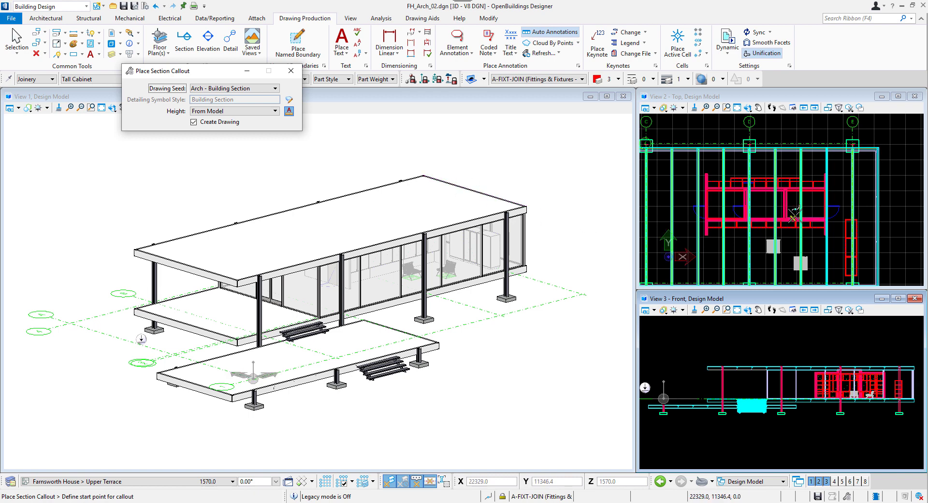
# Draw the section line lengthwise across the house plan and set its direction and depth
pyautogui.scroll(-4, 643, 231)
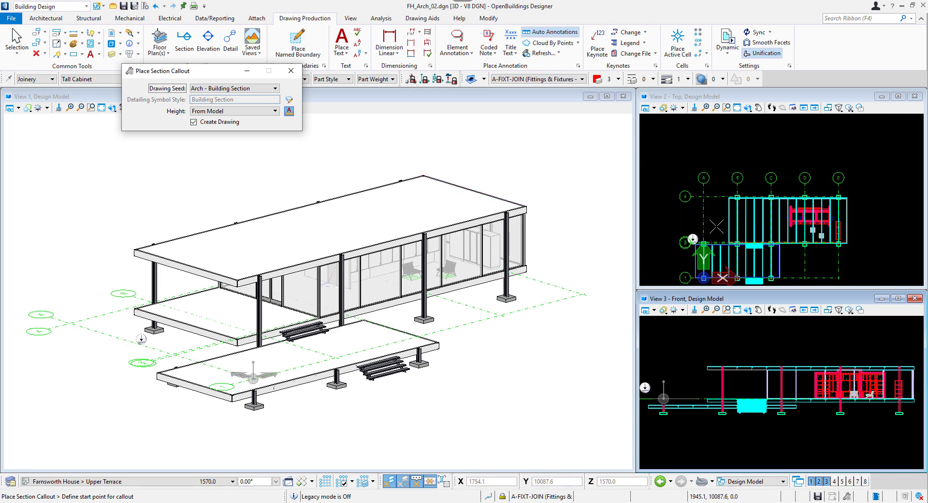
pyautogui.click(719, 226)
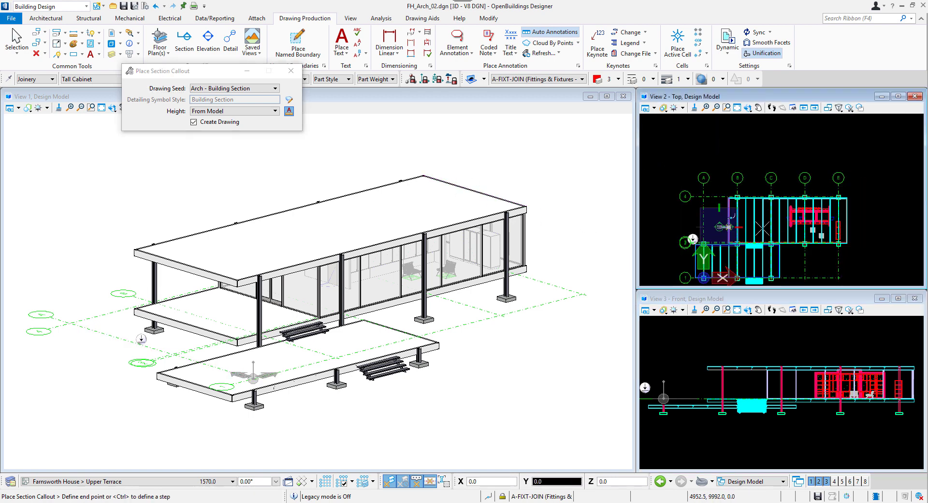
pyautogui.scroll(4, 860, 228)
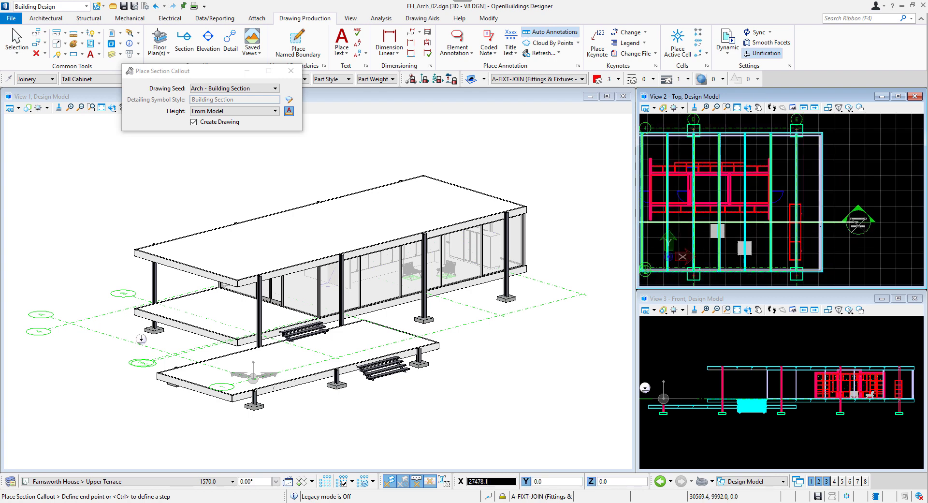
pyautogui.click(858, 224)
pyautogui.scroll(-2, 858, 225)
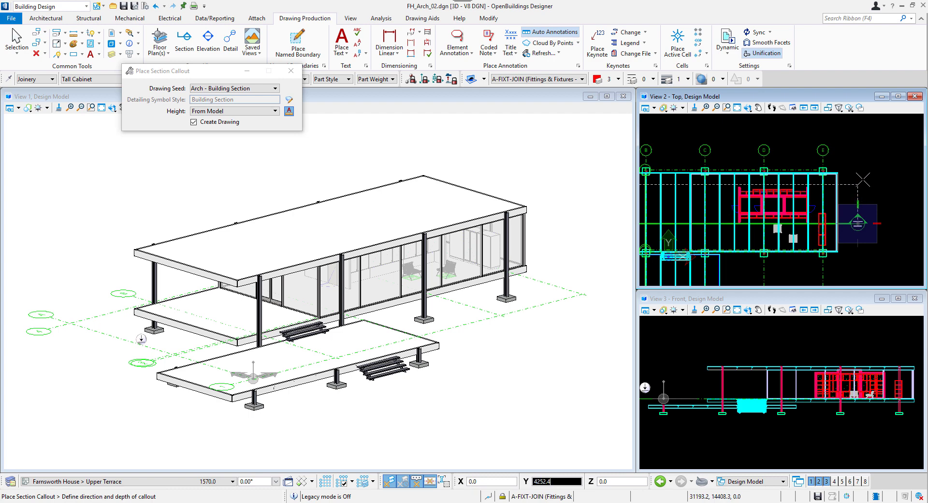
pyautogui.click(862, 140)
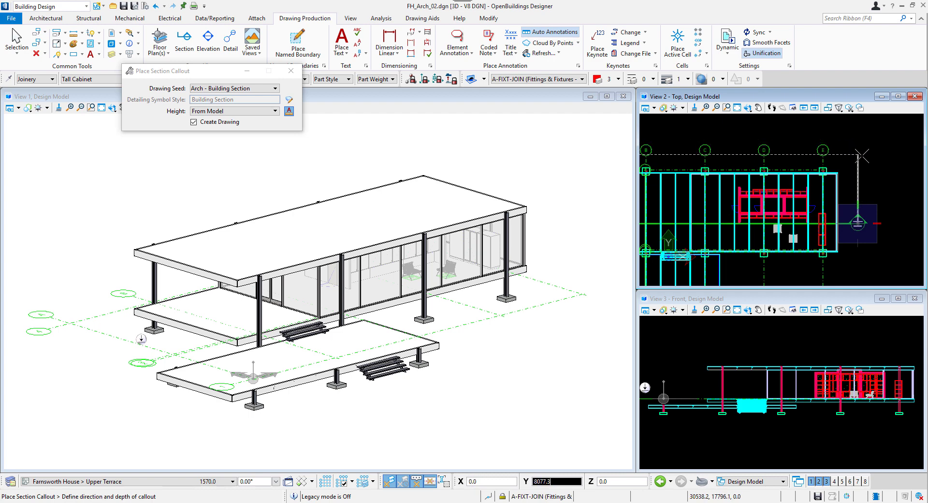
# Finish placing the section callout and name the new drawing Architectural Section
pyautogui.click(859, 158)
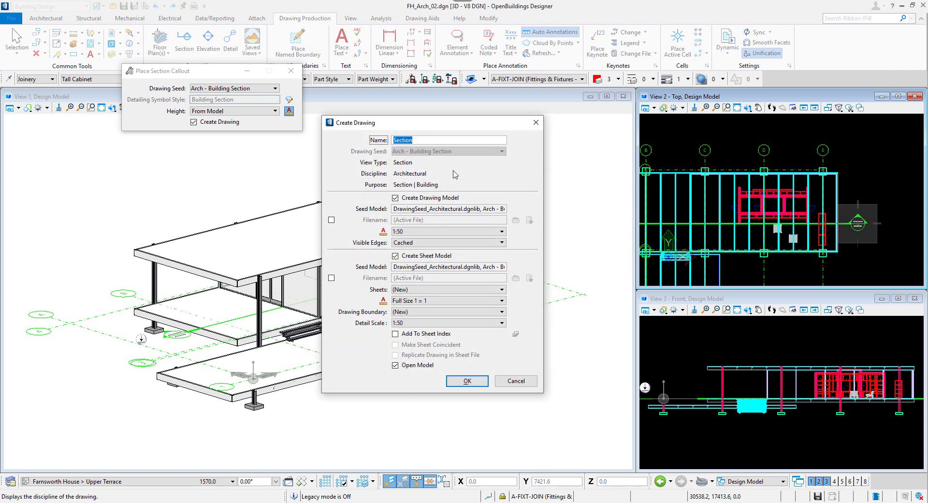
pyautogui.click(395, 140)
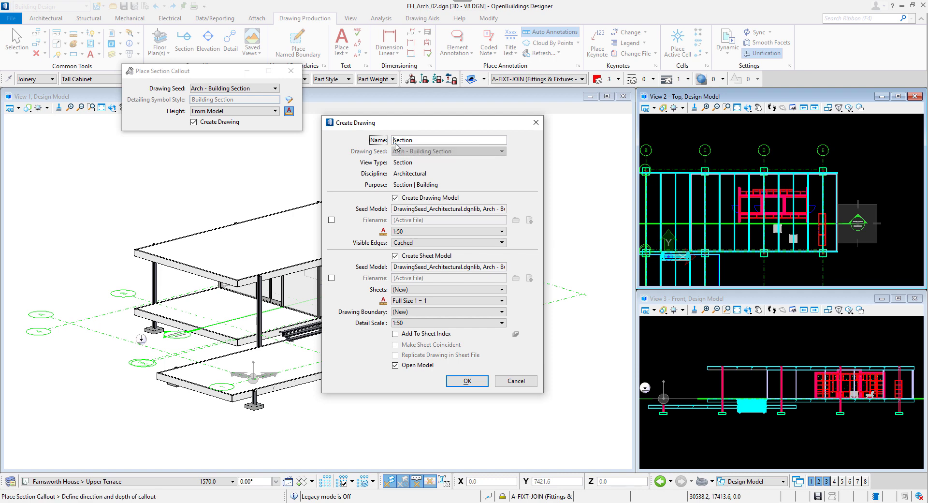
pyautogui.write('Architectural')
# Store the drawing model in a new file, Arch_Section_Drawing.dgn
pyautogui.click(331, 219)
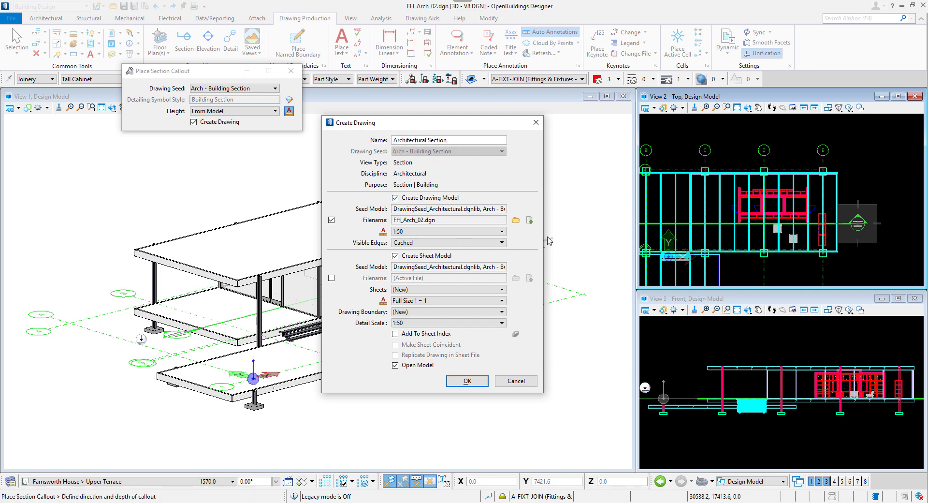
pyautogui.click(529, 220)
pyautogui.write('Arch_Section_Drawing')
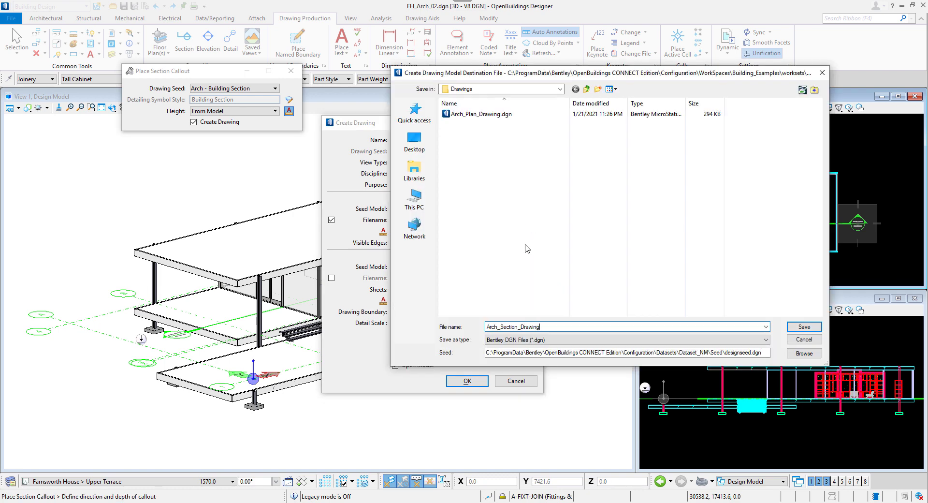
pyautogui.click(790, 329)
# Store the sheet model in a new file, Arch_Section_Sheet.dgn
pyautogui.click(332, 277)
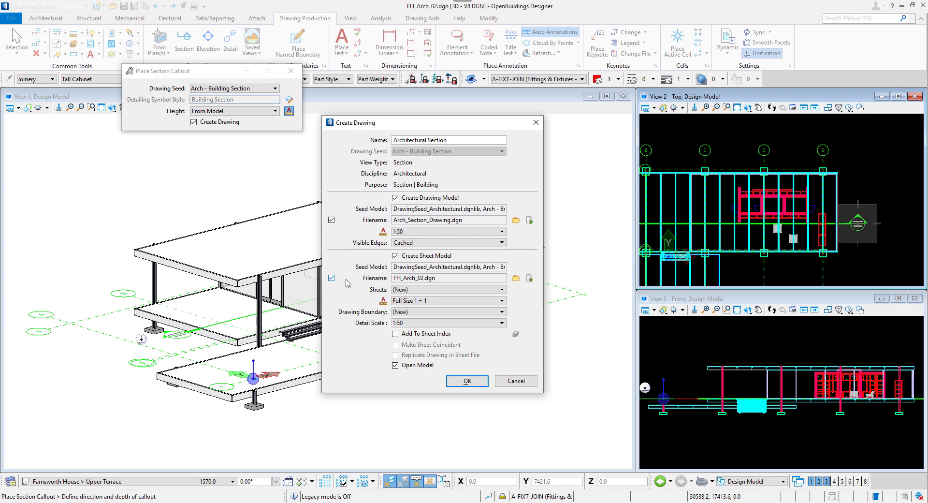
pyautogui.click(530, 278)
pyautogui.write('Arch_')
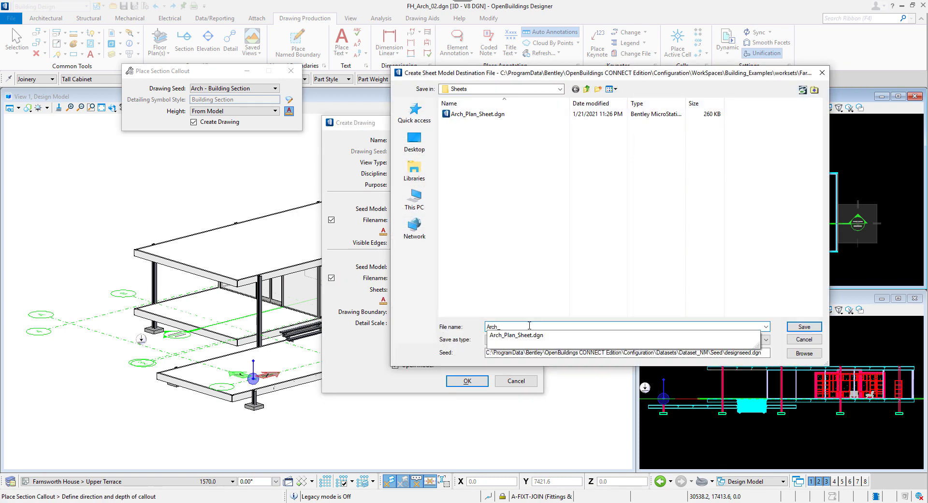
pyautogui.write('Section_Sheet')
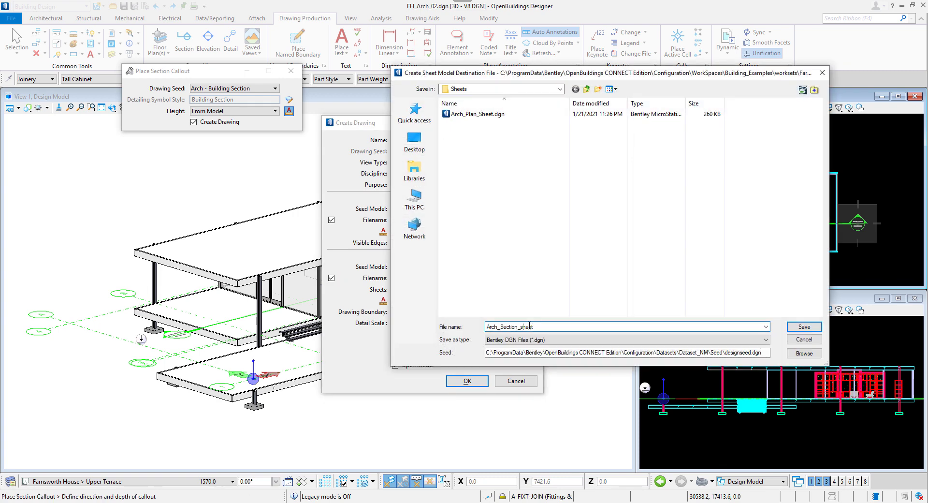
pyautogui.click(790, 328)
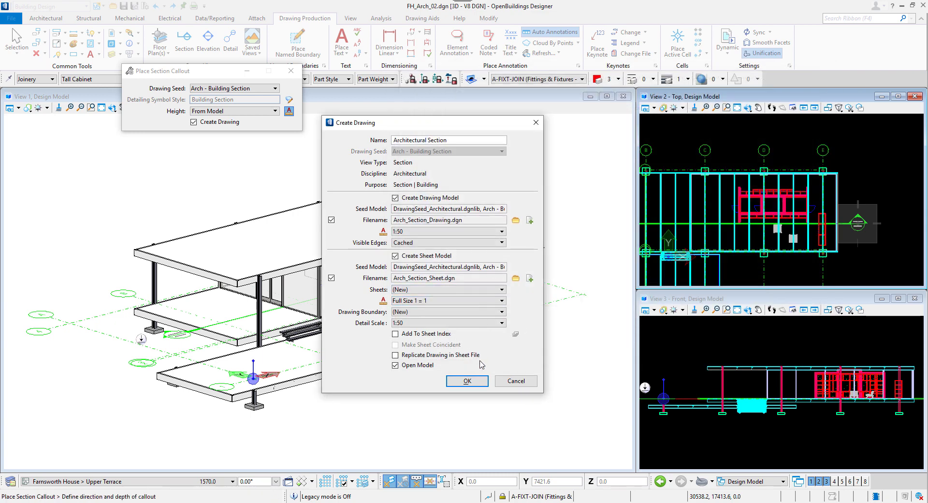
# Create the section drawing and list the section references on the sheet
pyautogui.click(471, 381)
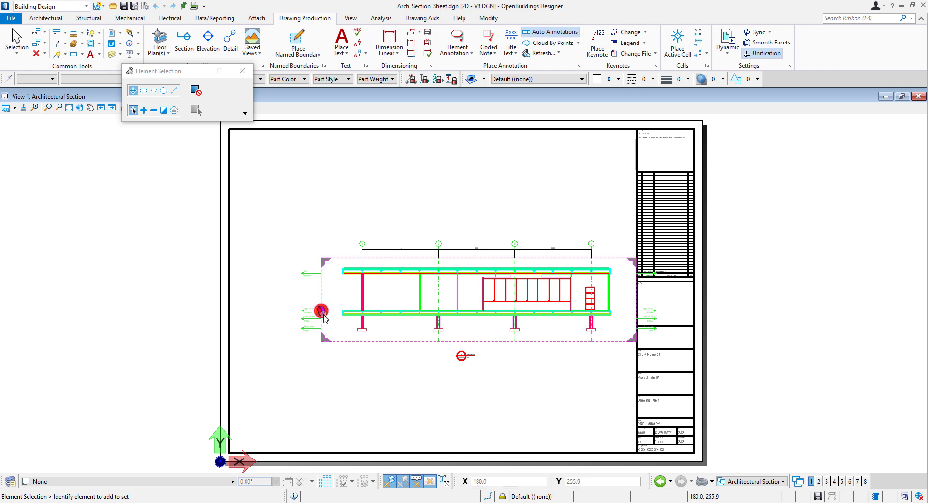
pyautogui.click(356, 284)
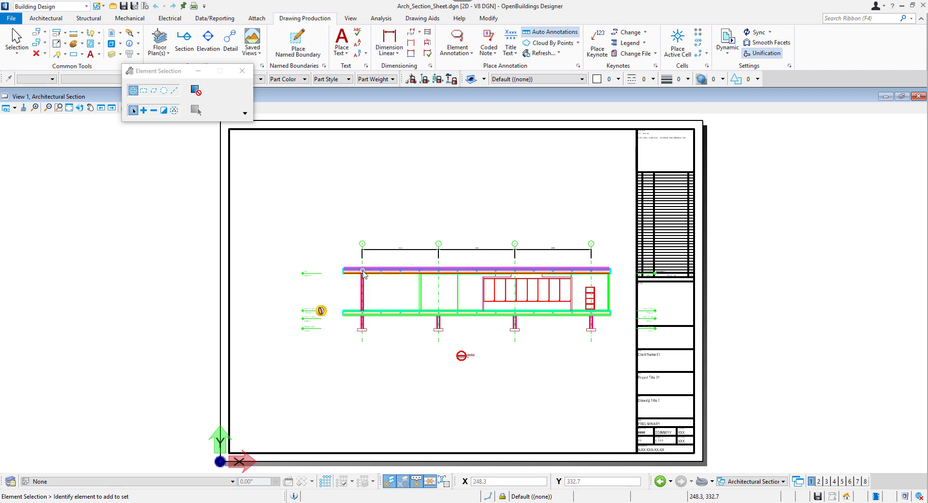
pyautogui.rightClick(363, 274)
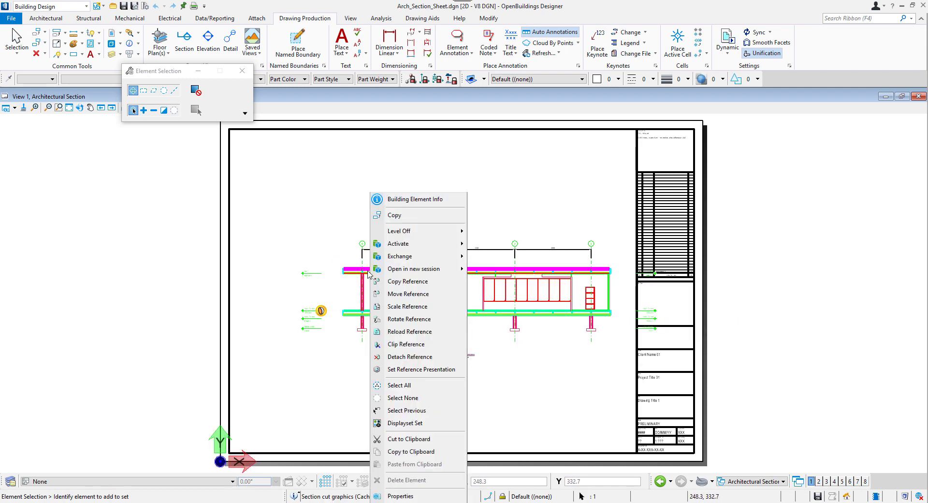
# Move the section drawing reference left within the sheet border and fit the whole sheet
pyautogui.click(407, 294)
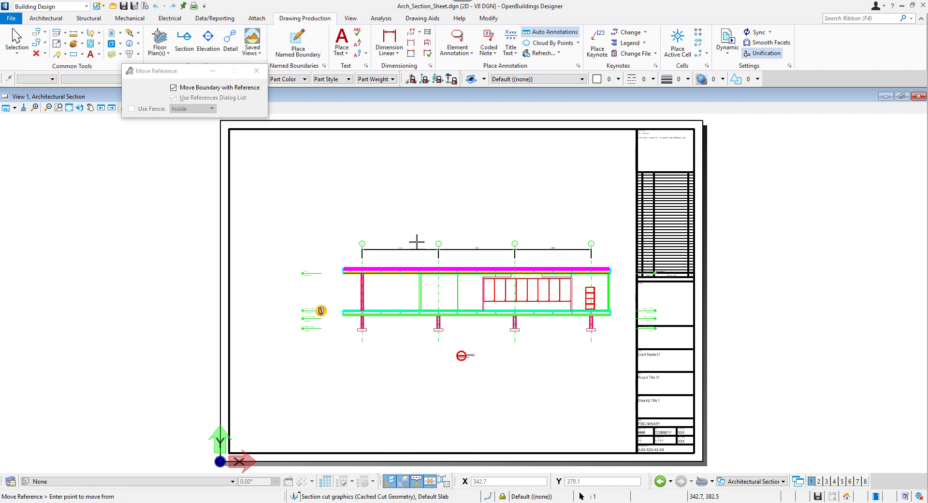
pyautogui.click(416, 219)
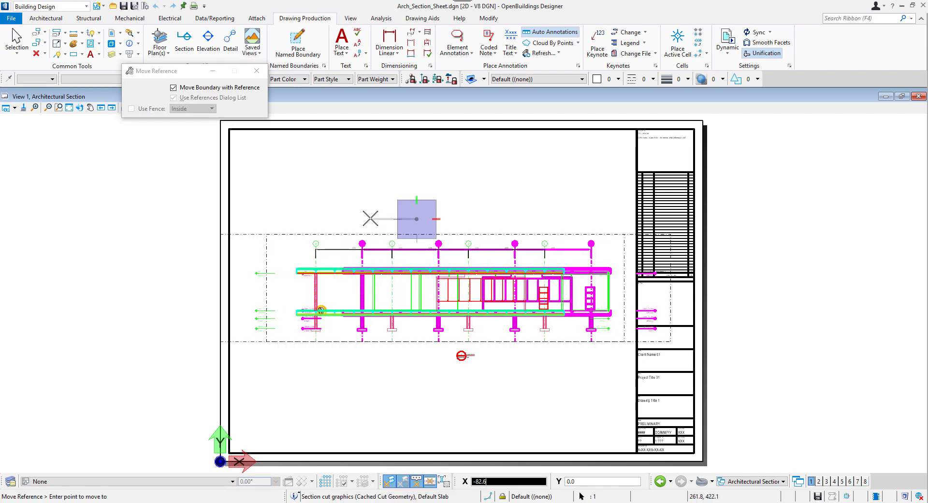
pyautogui.click(370, 219)
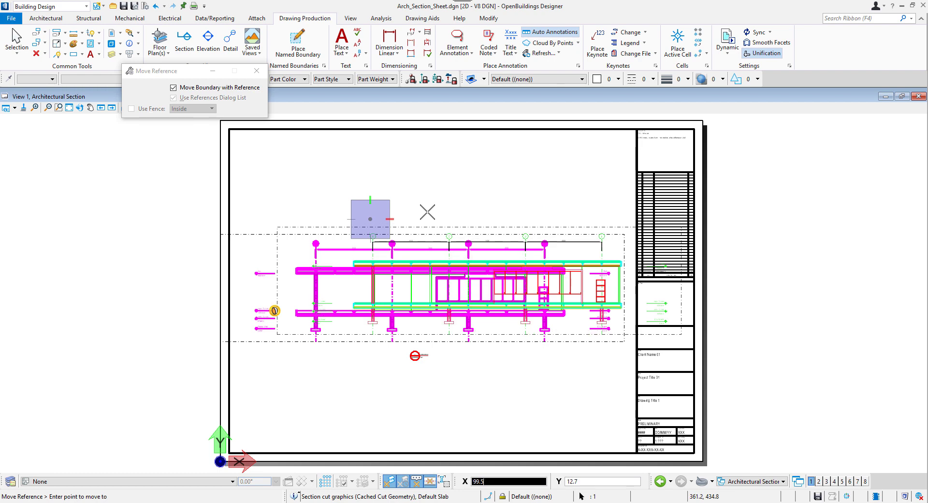
pyautogui.press('Escape')
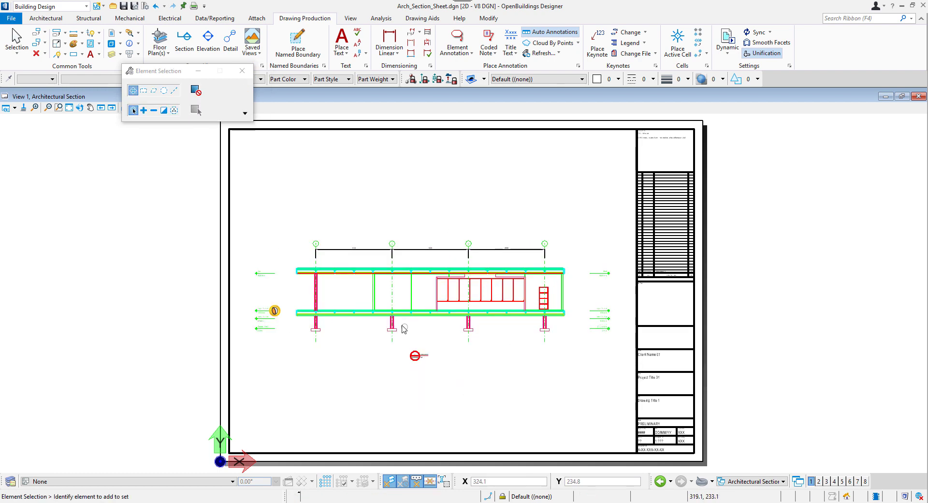
pyautogui.scroll(3, 323, 255)
pyautogui.scroll(-3, 323, 255)
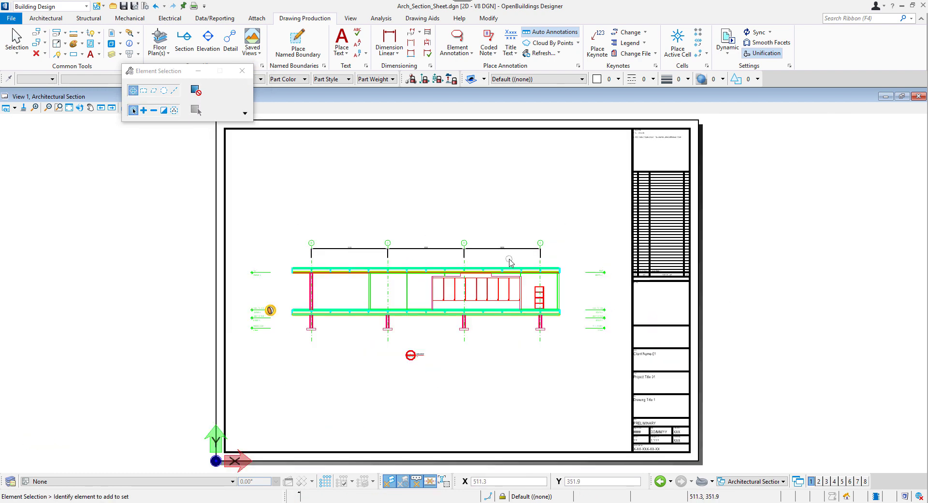
pyautogui.click(69, 107)
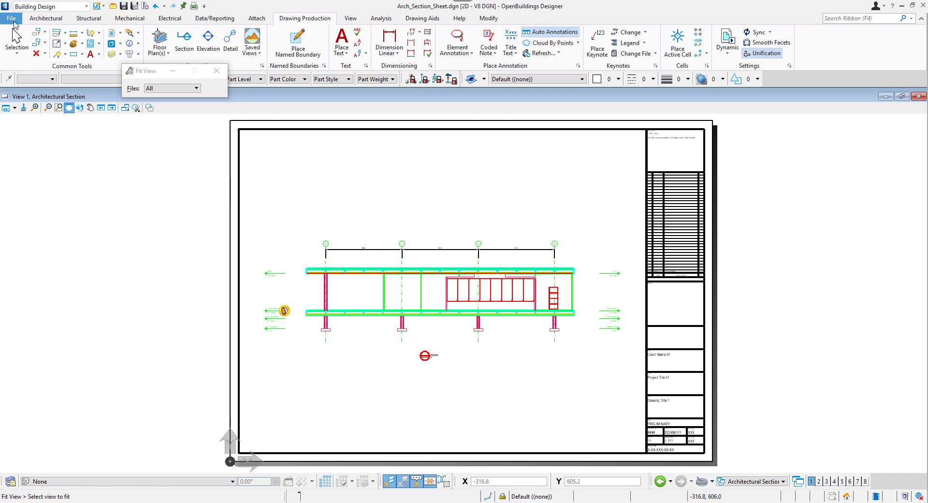
# Open the Print Organizer from the File > Print menu
pyautogui.click(14, 24)
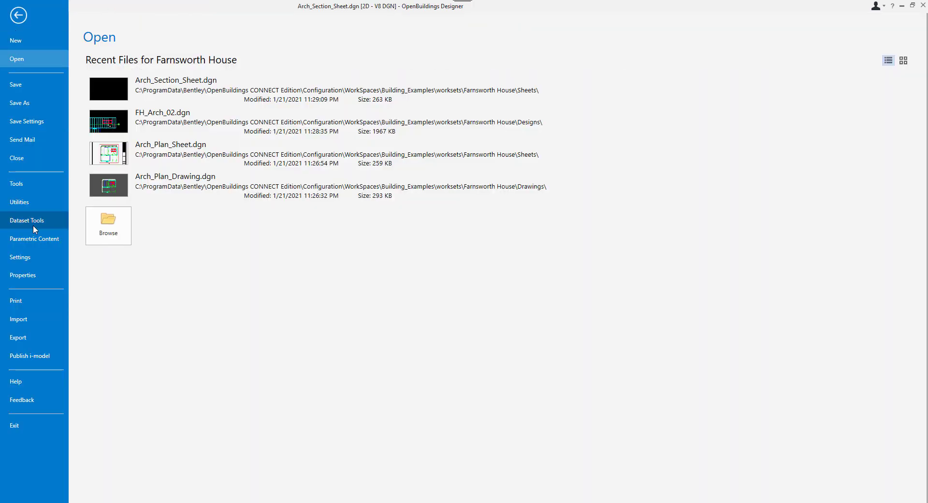
pyautogui.click(33, 304)
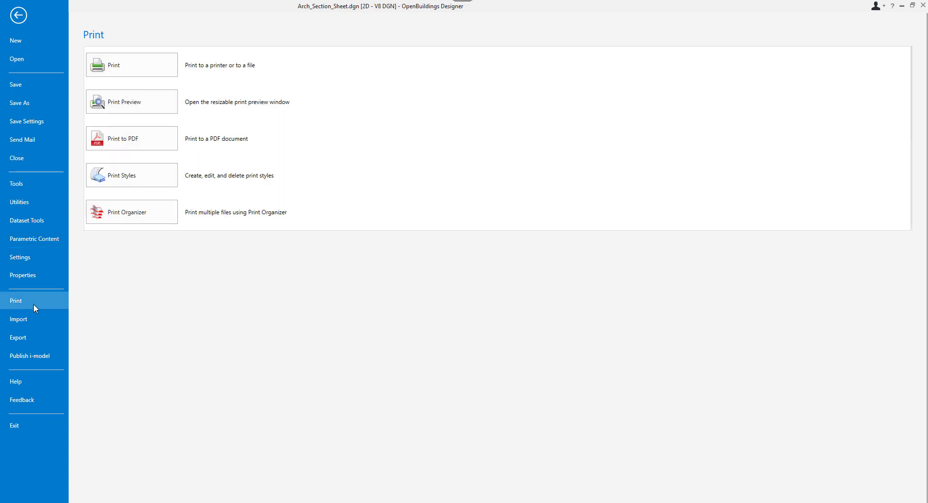
pyautogui.click(144, 216)
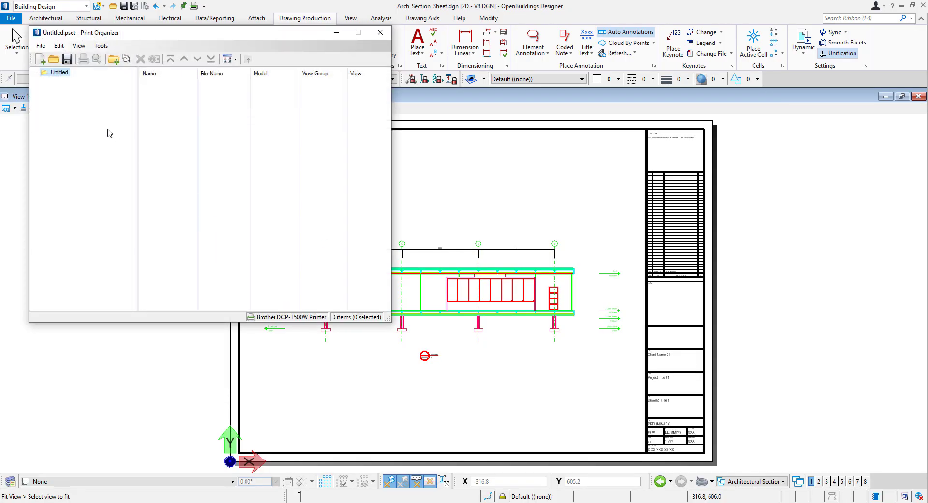
# Create PDF-style print definitions for Arch_Plan_Sheet and Arch_Section_Sheet from the Sheets folder
pyautogui.click(127, 59)
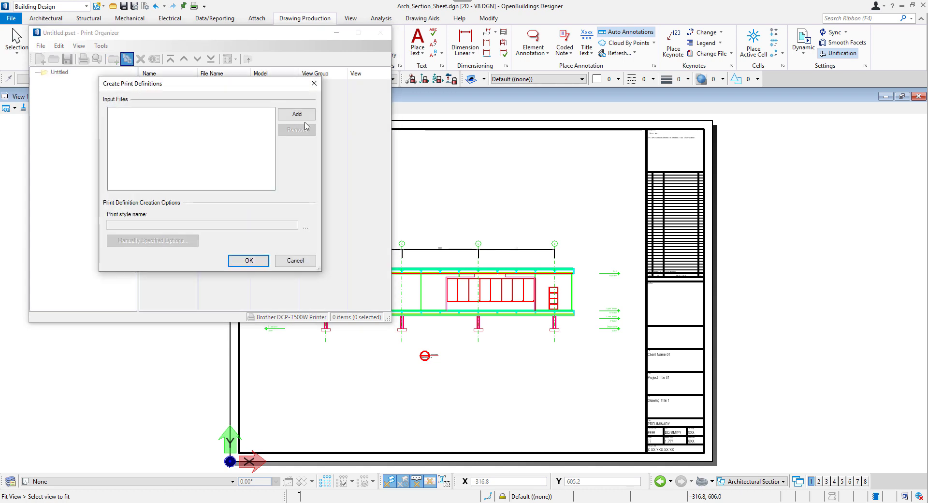
pyautogui.click(303, 116)
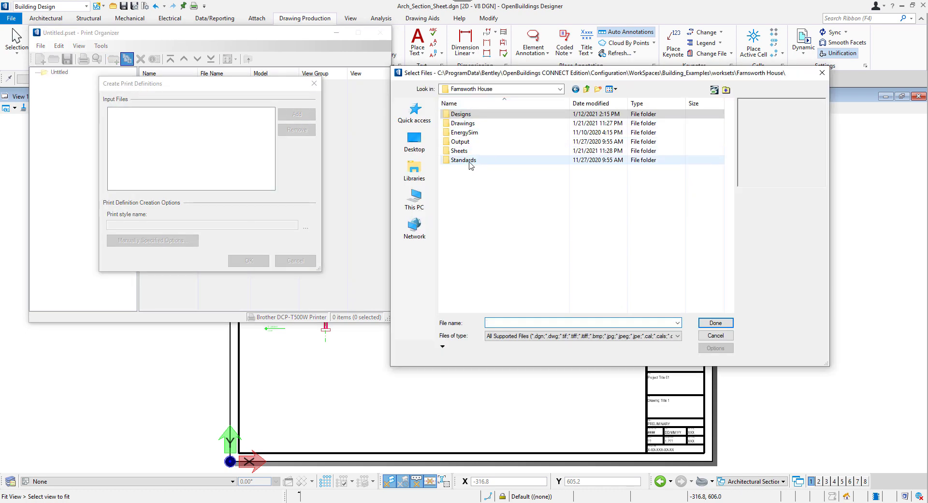
pyautogui.click(472, 152)
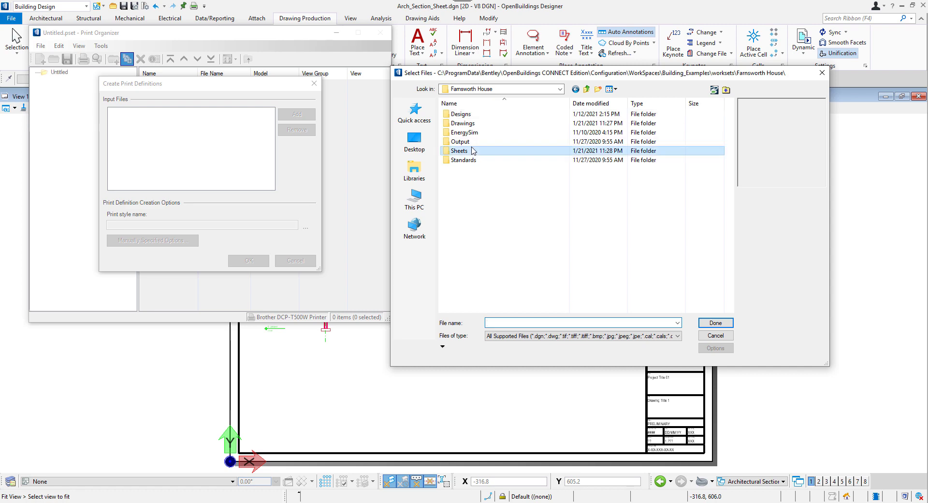
pyautogui.doubleClick(473, 151)
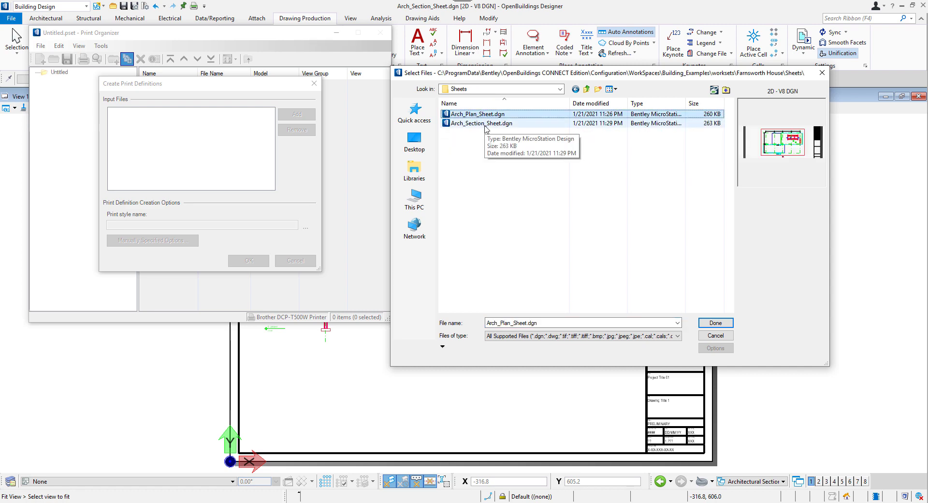
pyautogui.keyDown('ctrl'); pyautogui.click(485, 123); pyautogui.keyUp('ctrl')
pyautogui.click(709, 322)
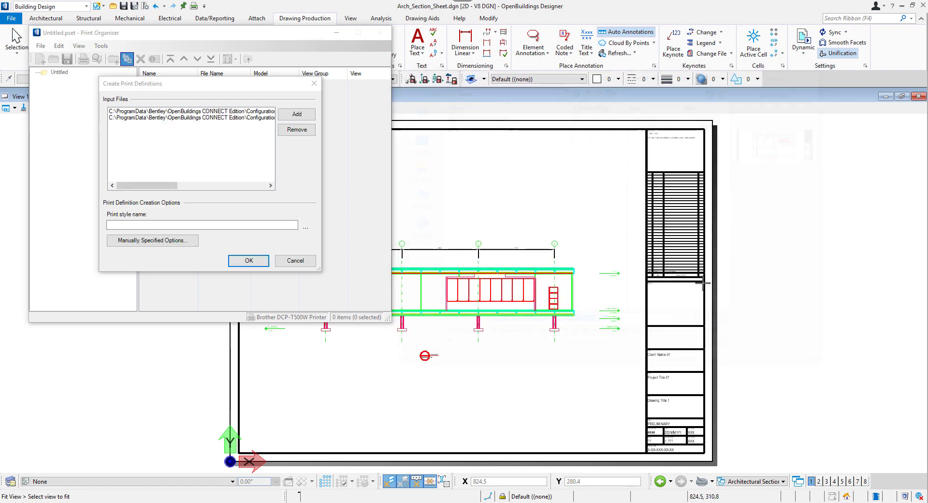
pyautogui.click(217, 222)
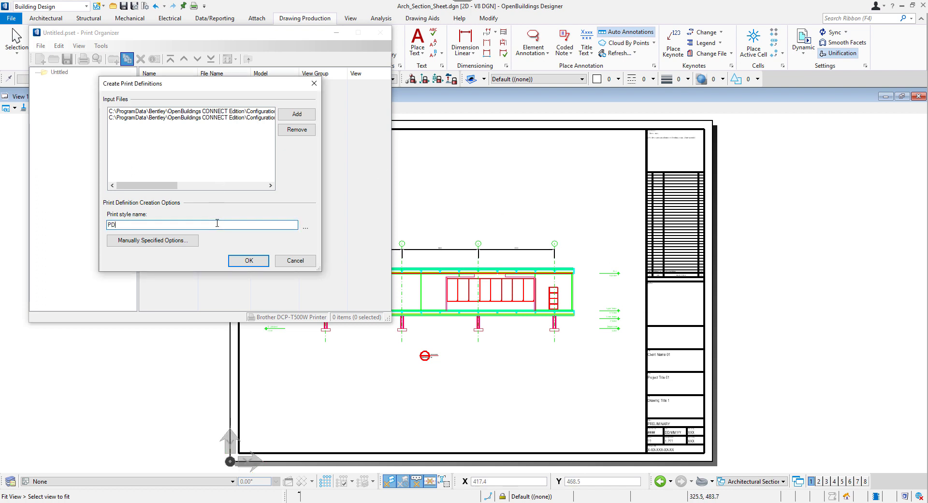
pyautogui.write('PDF')
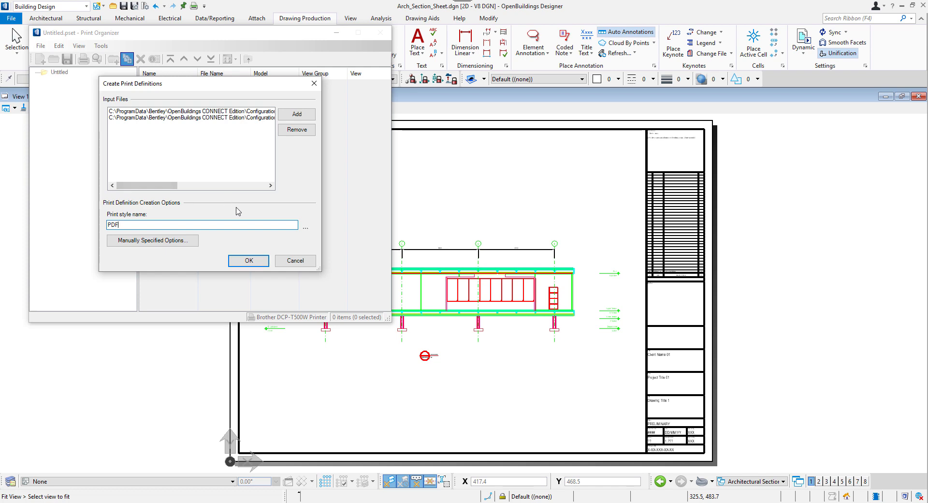
pyautogui.click(249, 260)
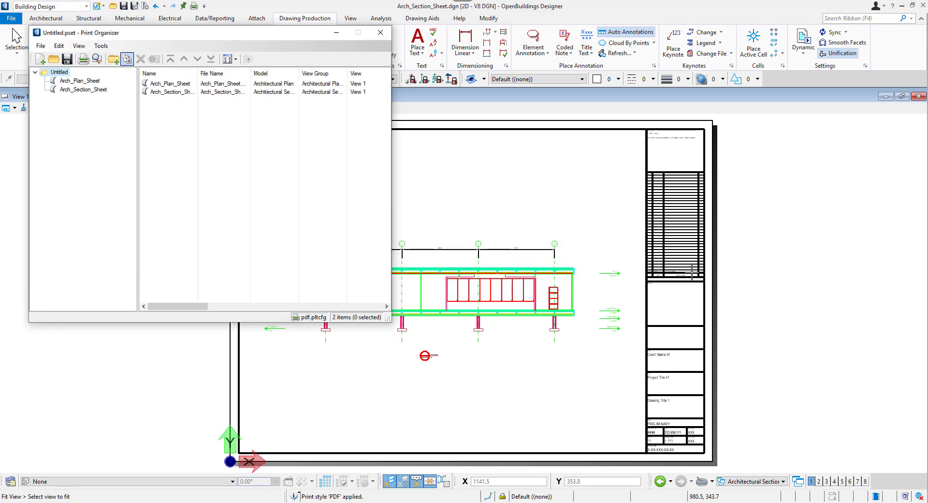
# Print the set to ArchitecturalSheets.pdf instead of the default Untitled file
pyautogui.click(83, 59)
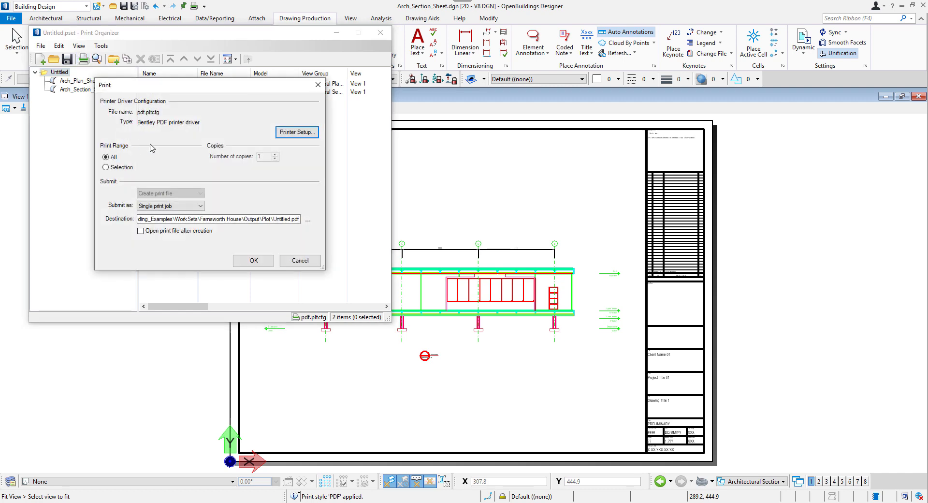
pyautogui.click(289, 219)
pyautogui.press('BackSpace')
pyautogui.press('BackSpace')
pyautogui.press('BackSpace')
pyautogui.press('BackSpace')
pyautogui.press('BackSpace')
pyautogui.press('BackSpace')
pyautogui.press('BackSpace')
pyautogui.press('BackSpace')
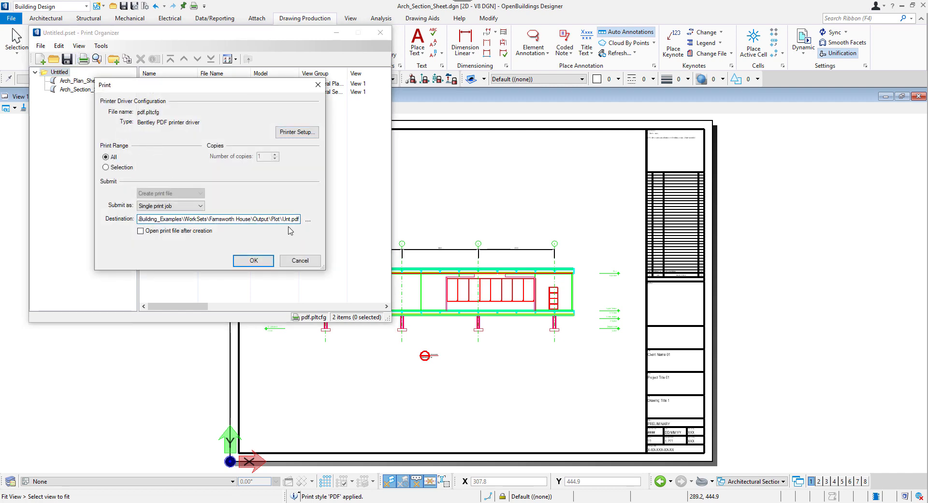
pyautogui.write('ArchitecturalSheets')
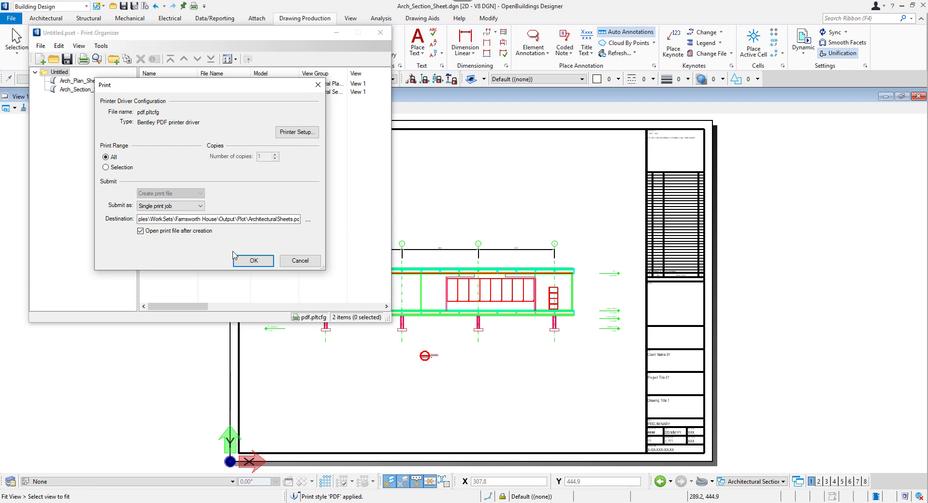
pyautogui.click(254, 260)
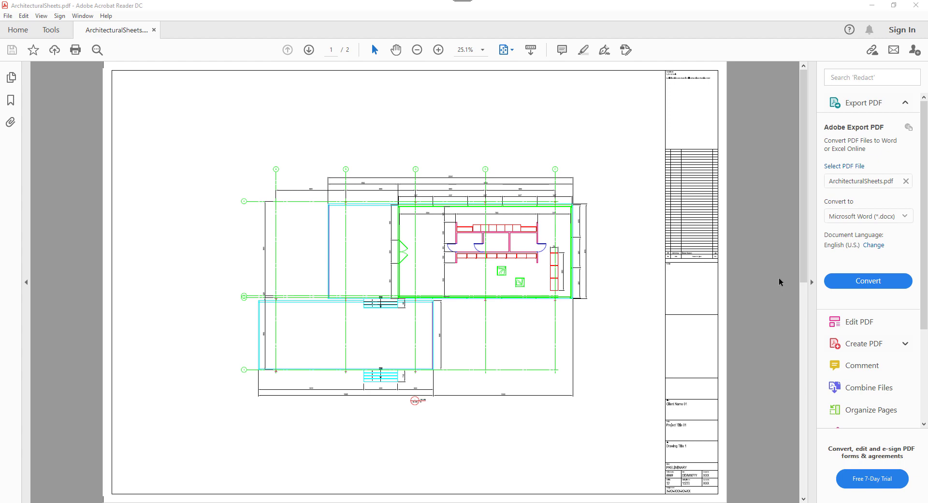
# Scroll to page 2 of the PDF to view the Architectural Section sheet
pyautogui.scroll(-2, 421, 223)
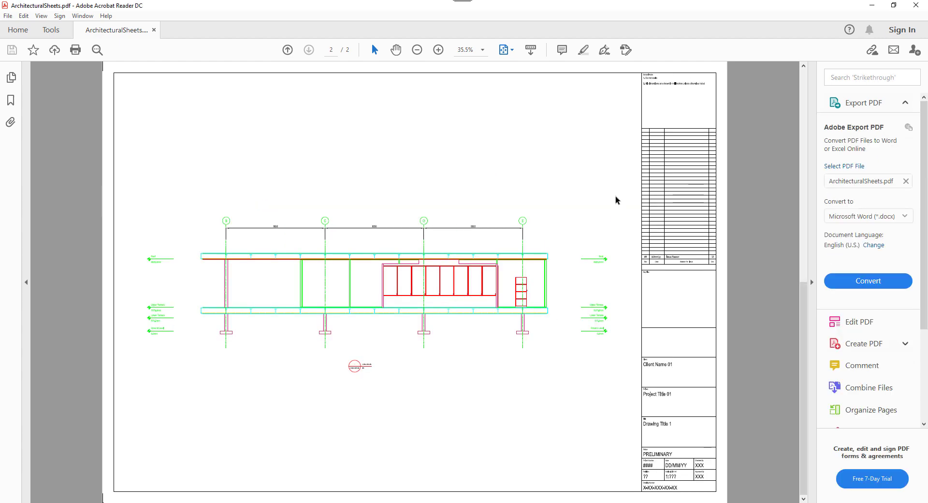